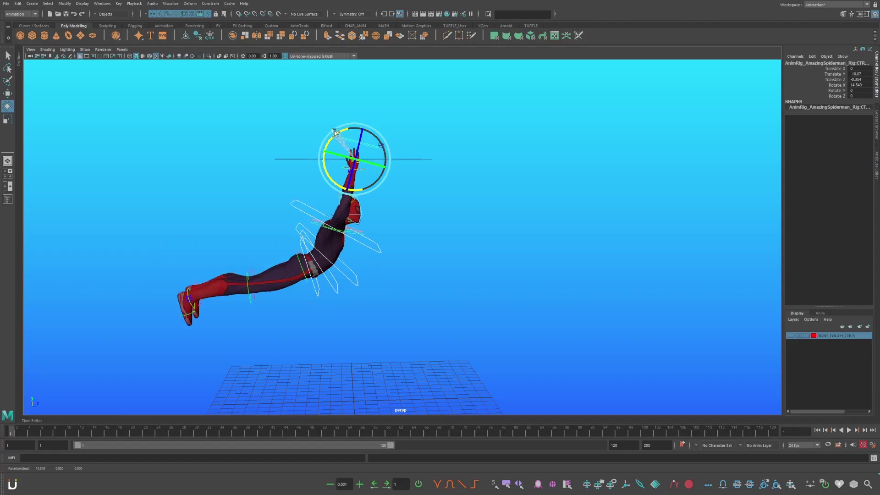
Step: Try rotating the hanging character around the raised hand and the standing character's upper body at the waist, both about the X axis
left_click_drag(334, 132, 338, 134)
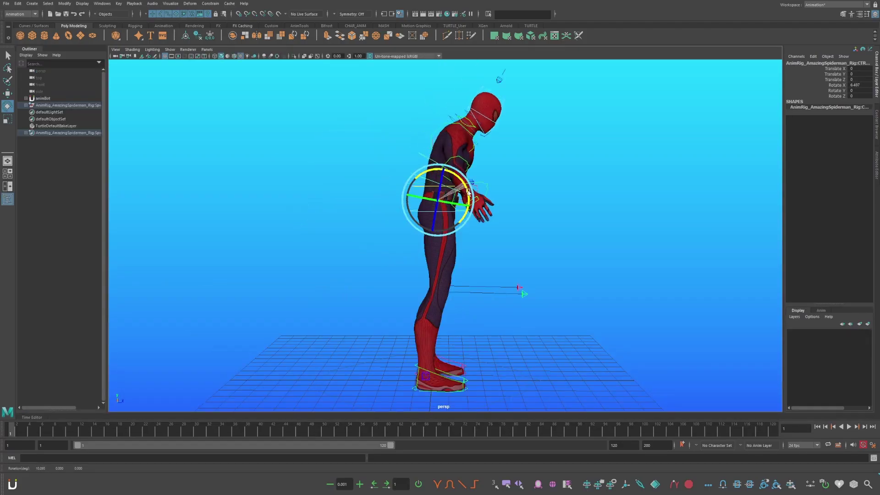
mouse_move(463, 186)
left_mouse_down()
mouse_move(467, 193)
mouse_move(461, 179)
mouse_move(466, 198)
left_mouse_up()
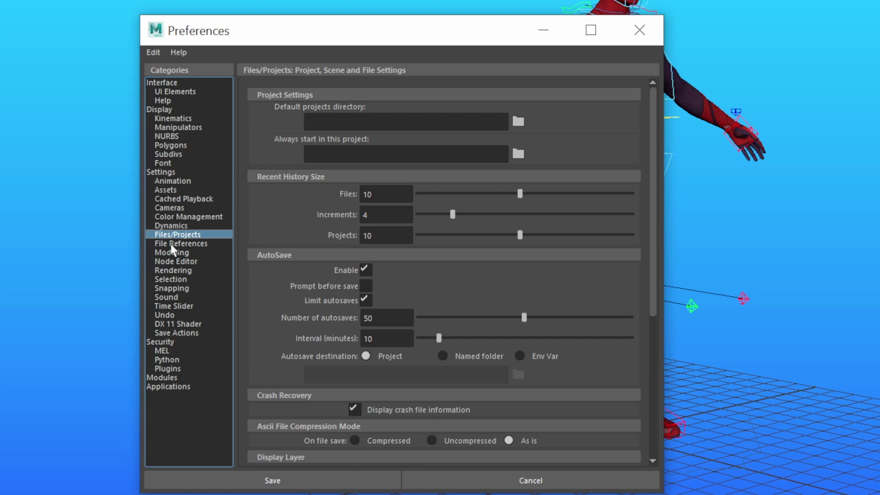
Step: Review the AutoSave options in the Files/Projects preferences and save the preferences
scroll(653, 202, "down", 3)
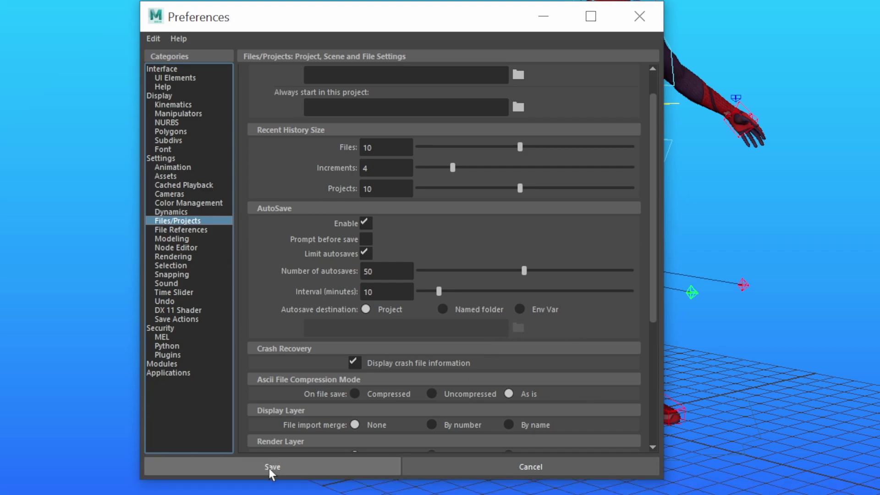
left_click(269, 481)
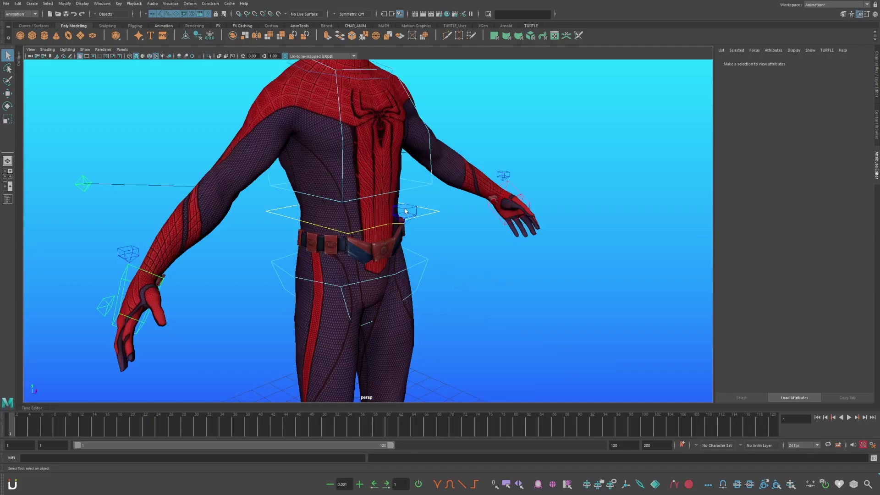
Step: Switch the spine and the character's right arm to FK with the Ikfk attribute of their pinner controls
left_click(405, 212)
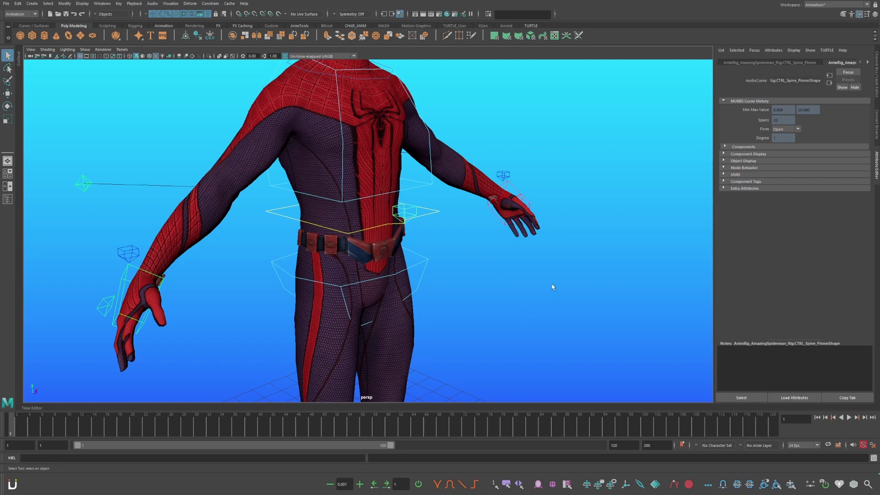
left_click(876, 69)
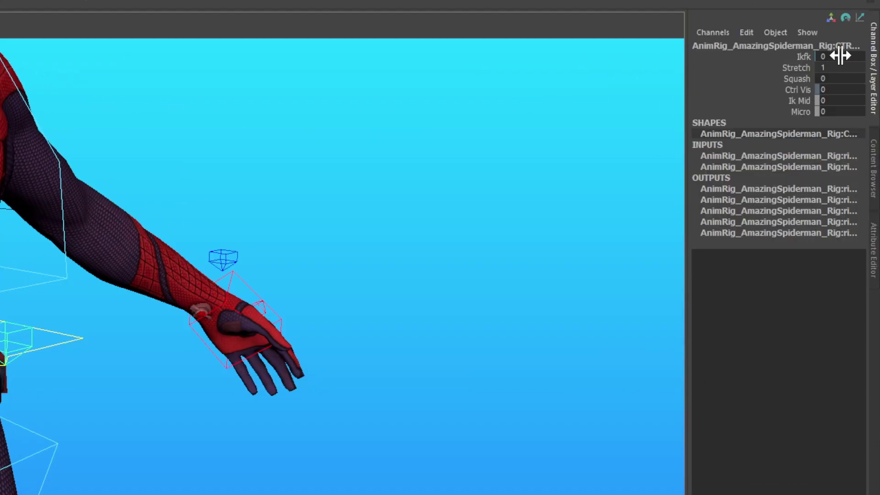
left_click_drag(835, 54, 862, 69)
left_click(138, 255)
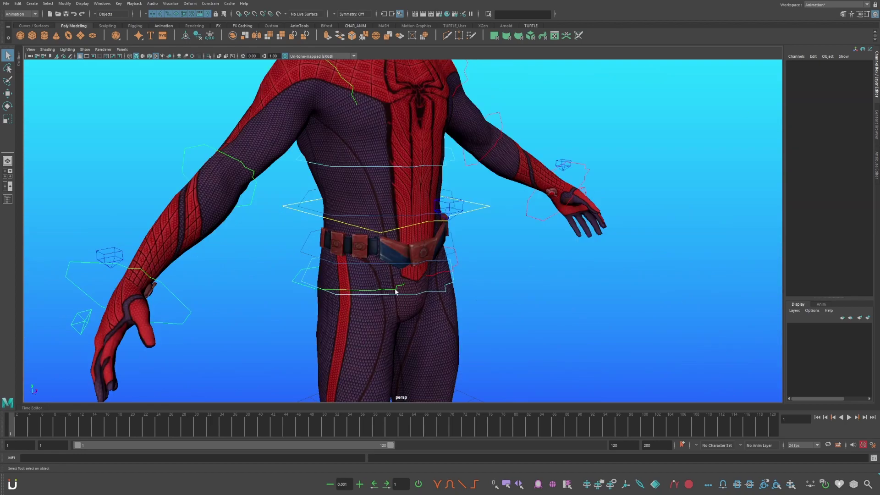
Step: Set FKWorld Local to 10 on the right upper-leg FK control and test it by rotating the hip control about X
left_click(395, 291)
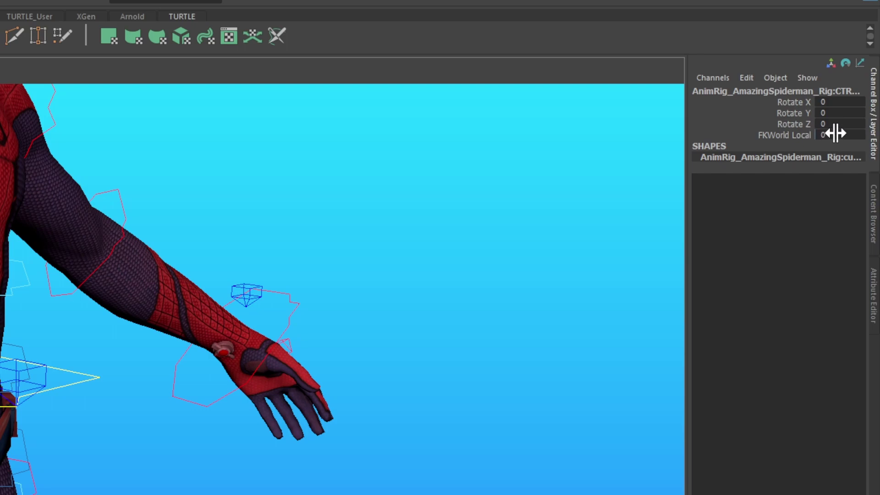
left_click(836, 135)
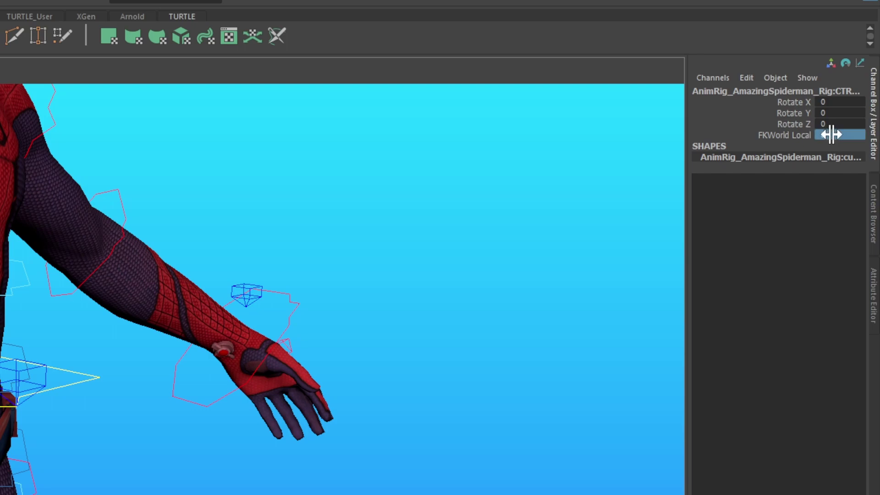
type("10")
key("Return")
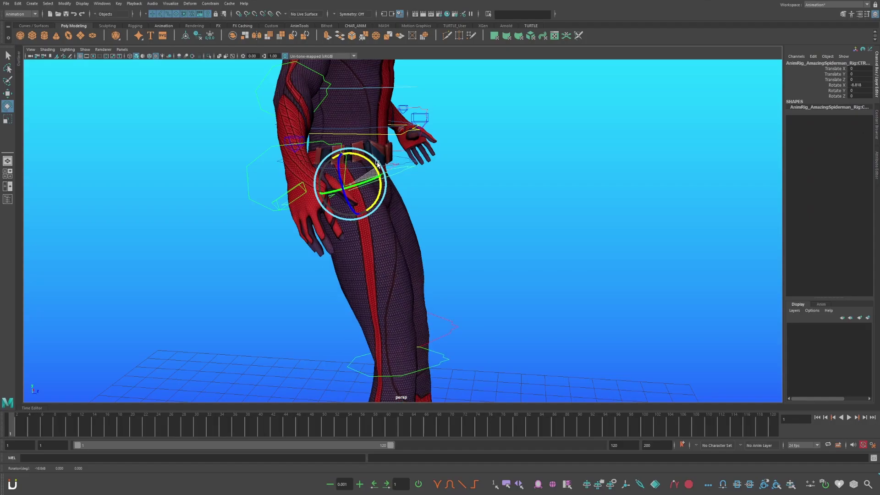
left_click_drag(377, 163, 436, 188)
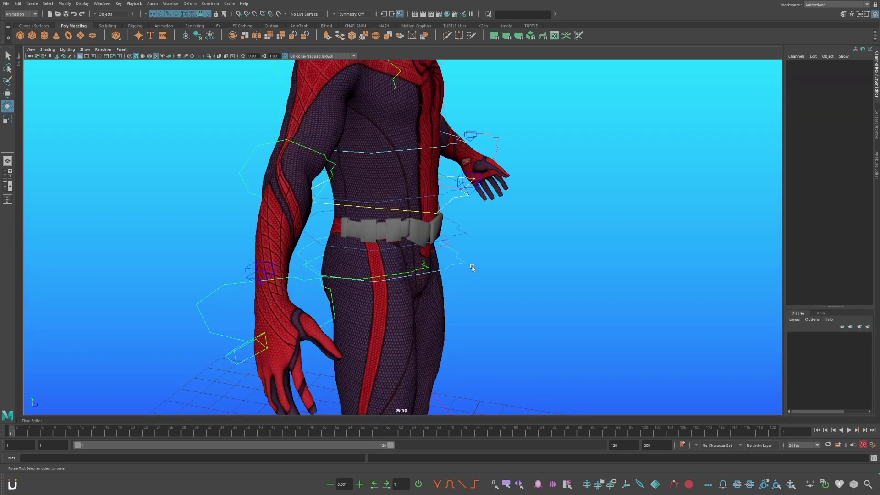
Step: Create a yellow temp control labelled "reverse spine" on the hip control as a Simple Control with world-space position and orientation
left_click(457, 268)
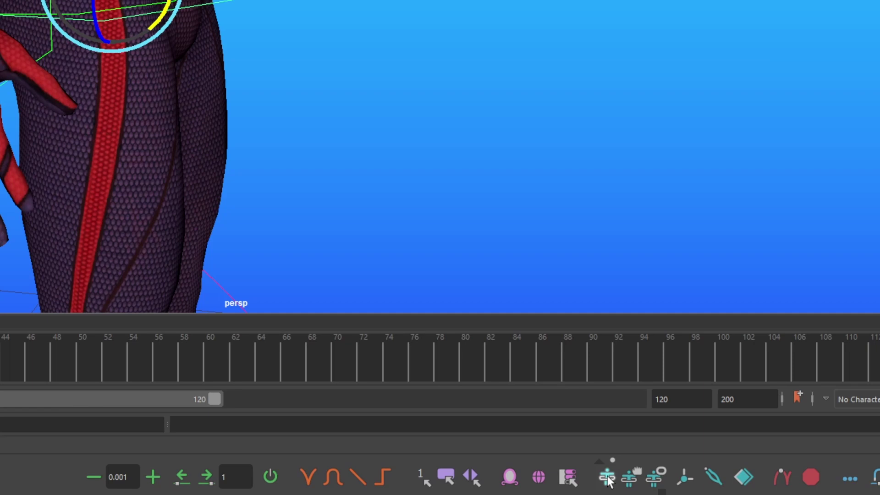
left_click(608, 475)
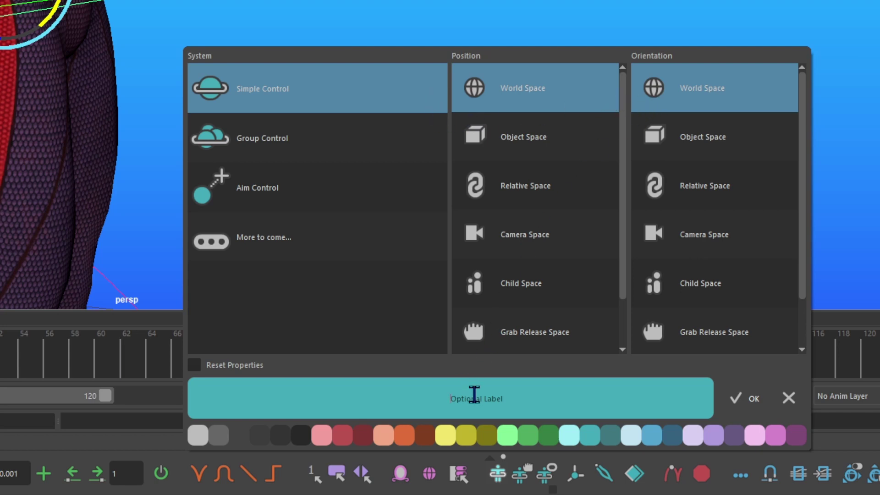
type("reverse spine")
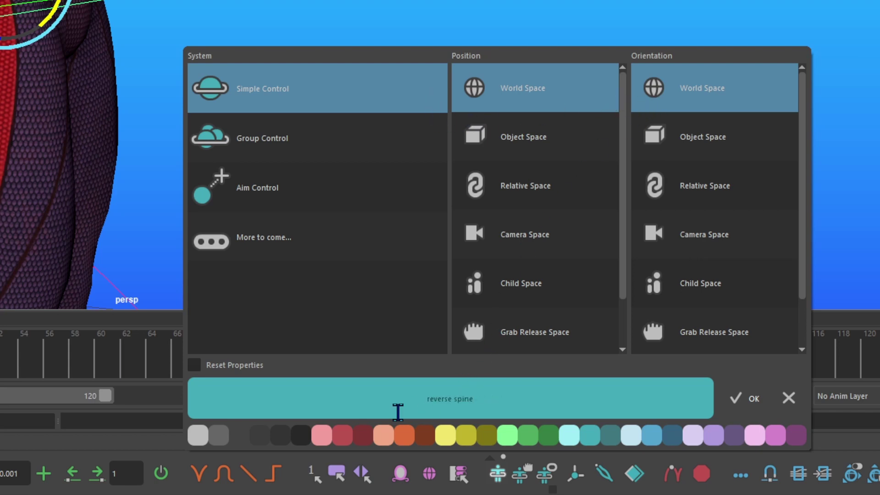
left_click(451, 436)
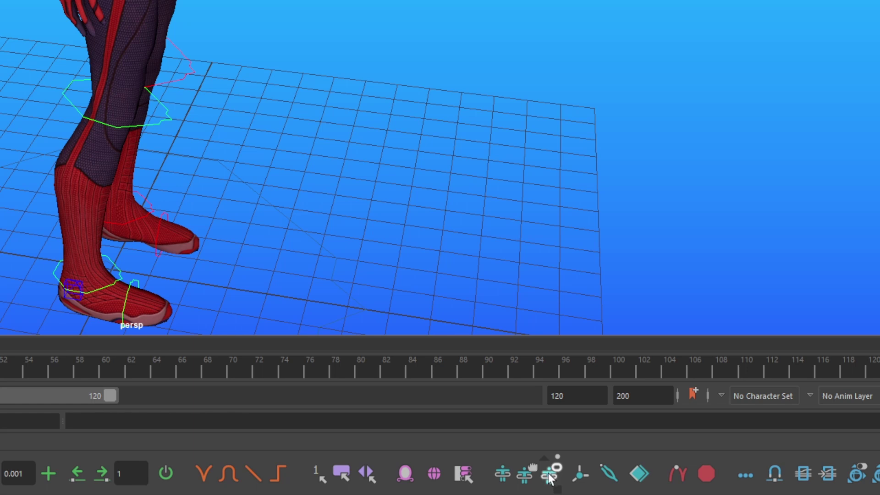
Step: Add three nested parent controls above the reverse spine temp control
left_click(551, 474)
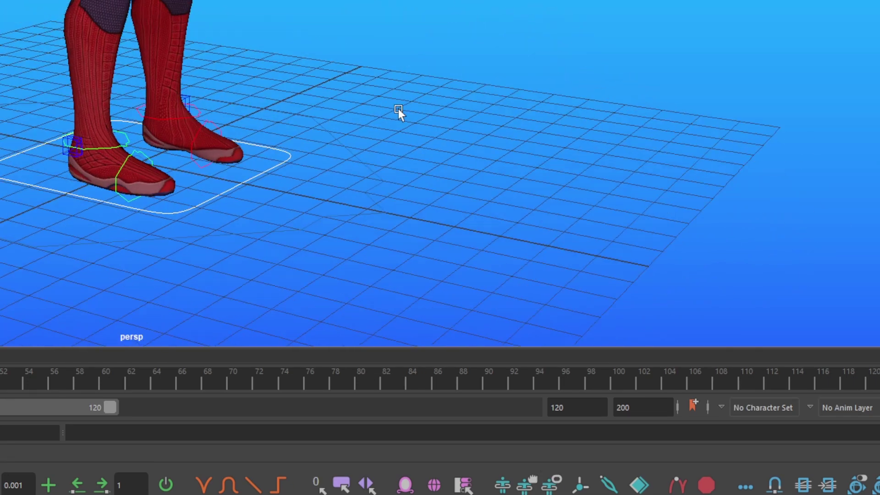
left_click_drag(398, 109, 357, 138, "alt")
left_click(552, 477)
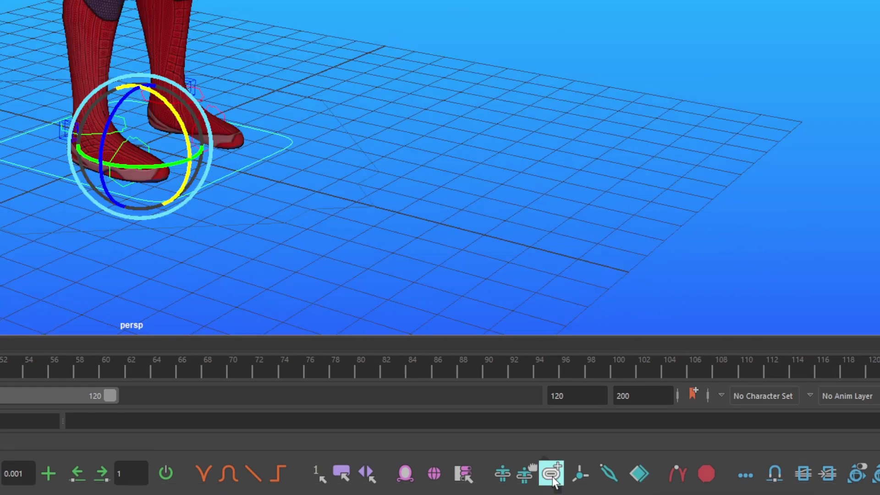
left_click(551, 476)
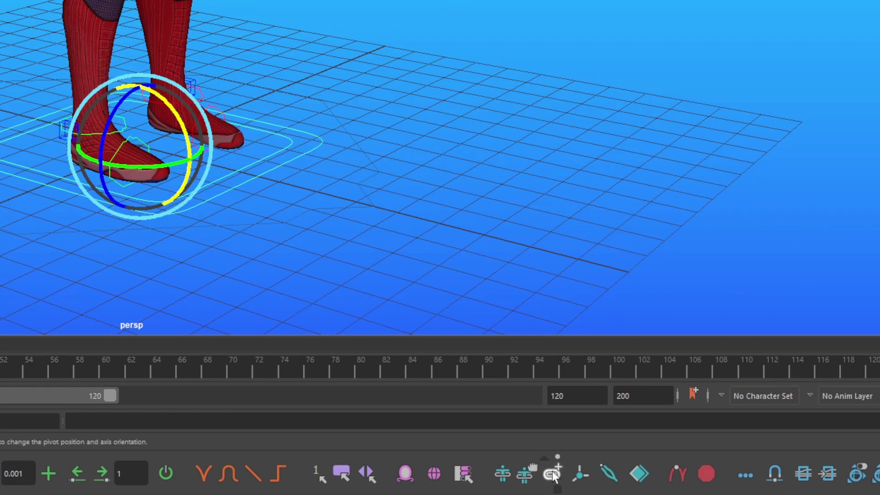
left_click(424, 132)
Step: Edit the pivot of the outermost reverse spine parent control and raise it about 15 units to the base of the neck
left_click_drag(286, 200, 282, 215)
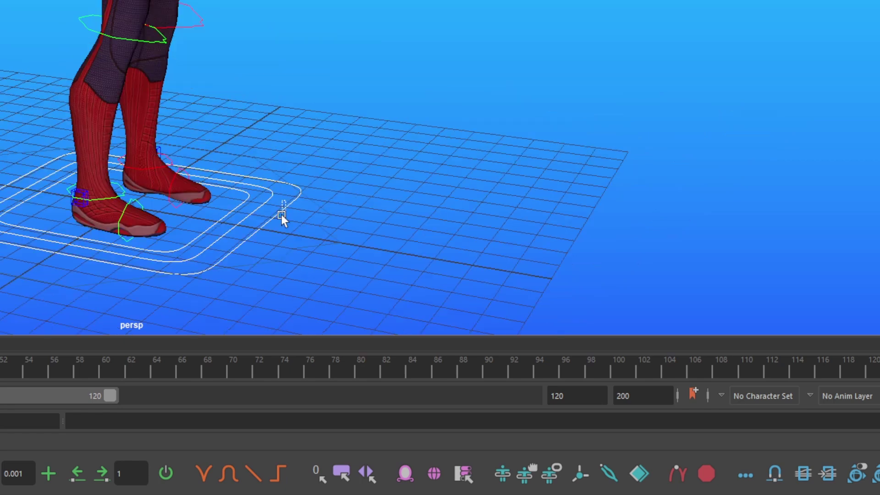
left_click(282, 216)
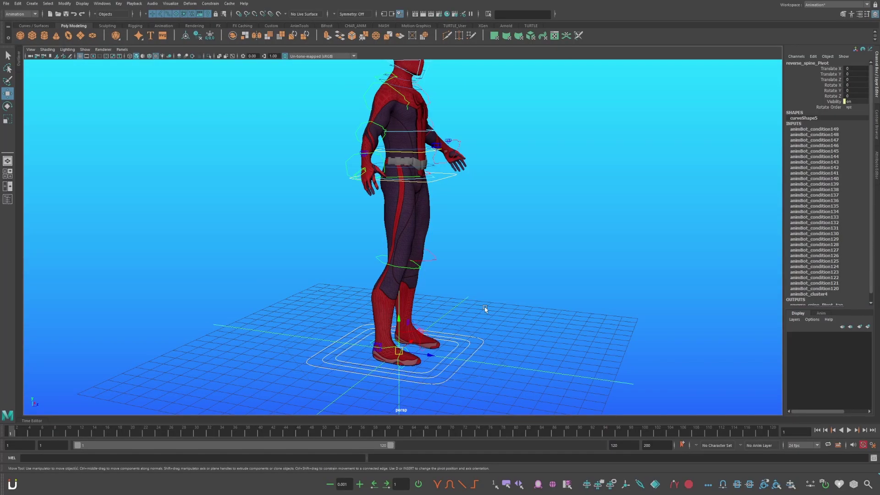
mouse_move(485, 309)
left_mouse_down("alt")
mouse_move(493, 329)
mouse_move(470, 311)
left_mouse_up("alt")
left_click_drag(397, 329, 448, 156)
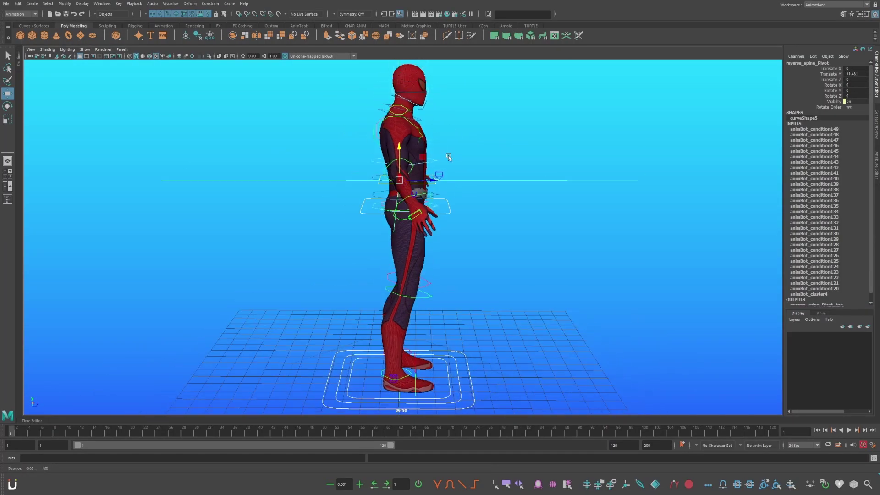
middle_click_drag(448, 156, 449, 211, "alt")
left_click_drag(395, 211, 395, 147)
left_click_drag(463, 183, 390, 190, "alt")
middle_click_drag(390, 191, 403, 241, "alt")
right_click_drag(403, 241, 596, 312, "alt")
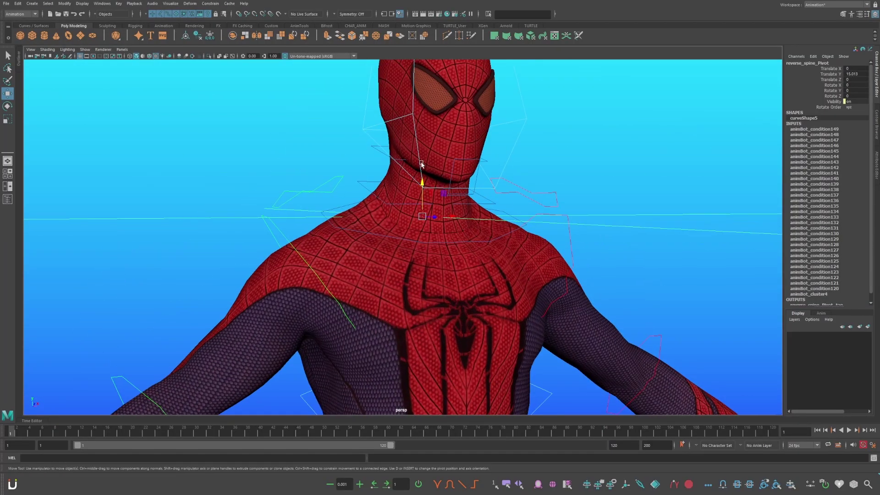
Step: Fine-tune the outermost control's pivot inside the neck base to a height of about 14.95 and about 0.06 forward
left_click_drag(423, 179, 425, 192)
left_click_drag(460, 243, 565, 247, "alt")
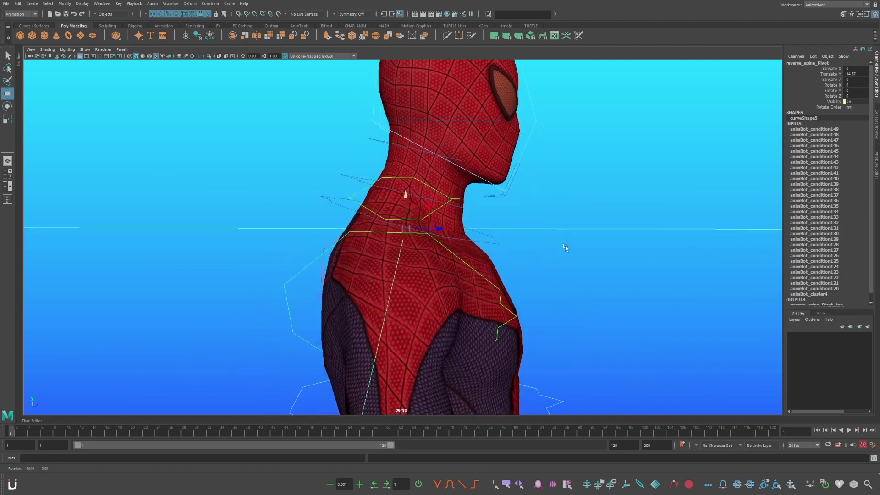
left_click_drag(438, 228, 443, 228)
left_click_drag(550, 221, 500, 217, "alt")
left_click_drag(413, 198, 414, 191)
right_click_drag(642, 340, 554, 308, "alt")
left_click_drag(554, 308, 556, 322, "alt")
Step: Move the pivot of reverse_spine_Ctrl_Parent_Parent up to the chest, about 2.44 below and 0.48 in front of the neck pivot
key("Down")
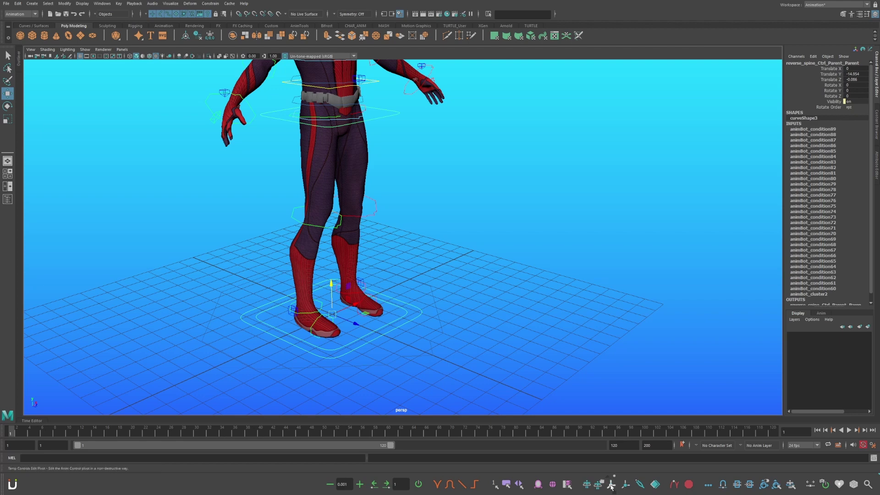
left_click(610, 485)
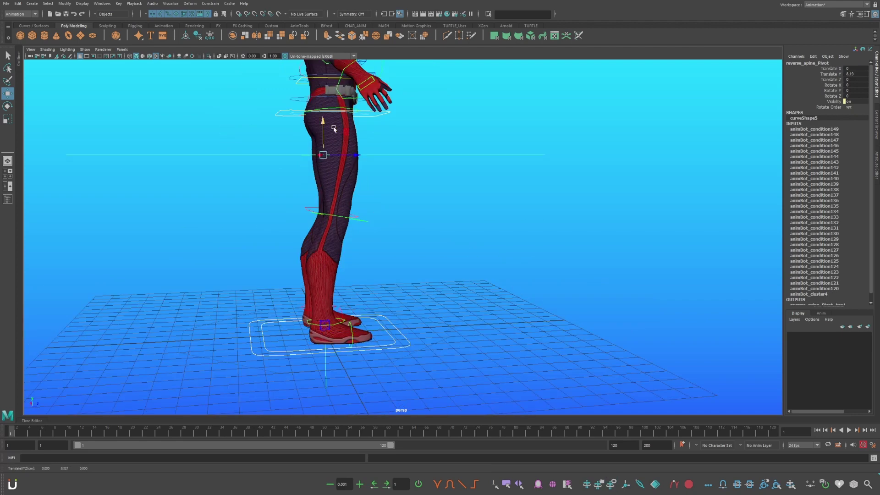
middle_click_drag(334, 130, 305, 315, "alt")
left_click_drag(407, 292, 297, 192, "alt")
left_click_drag(312, 284, 362, 252, "alt")
middle_click_drag(362, 252, 417, 292, "alt")
right_click_drag(417, 292, 459, 316, "alt")
left_click_drag(459, 316, 355, 334, "alt")
left_click(511, 359)
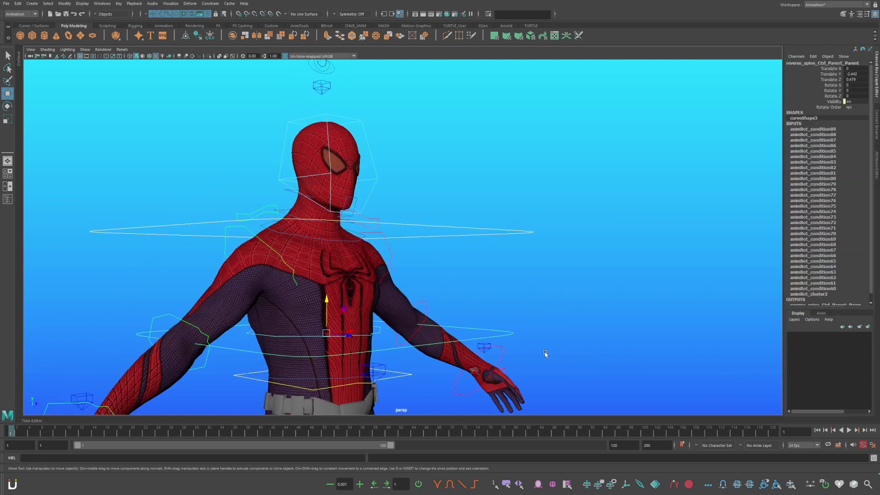
Step: Move the pivot of reverse_spine_Ctrl_Parent up to the waist just above the belt and adjust its depth inside the body
left_click_drag(471, 314, 484, 312, "alt")
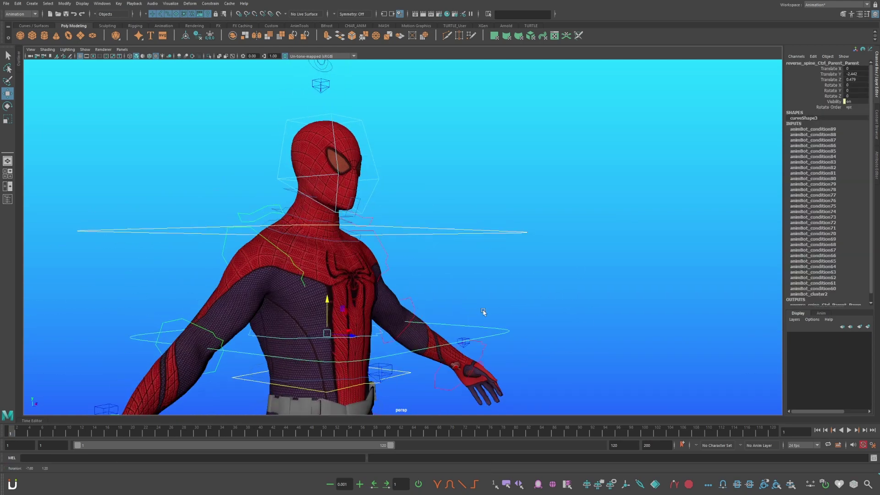
key("ctrl+z")
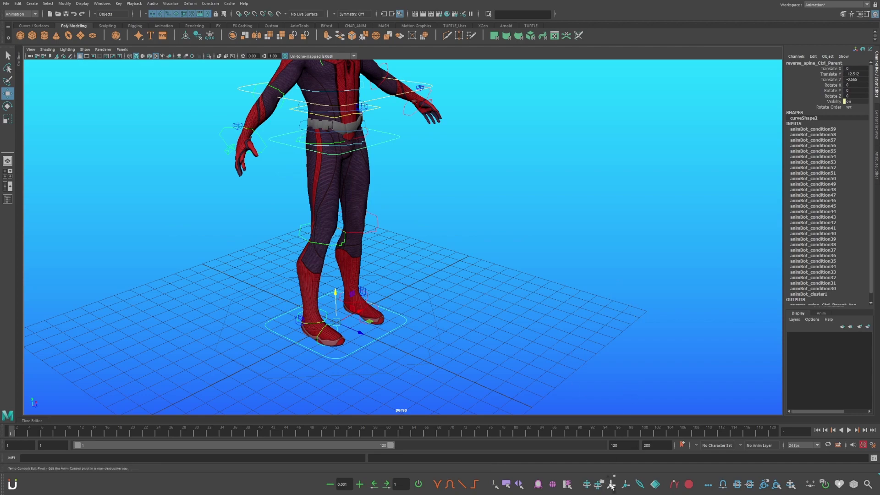
left_click(612, 485)
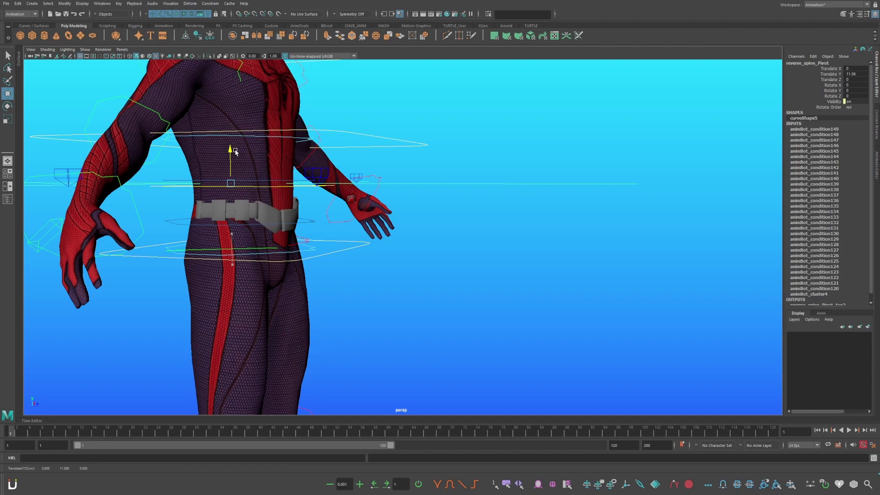
left_click_drag(236, 151, 322, 224, "alt")
left_click_drag(264, 181, 281, 181)
left_click_drag(454, 192, 371, 198, "alt")
left_click(371, 198)
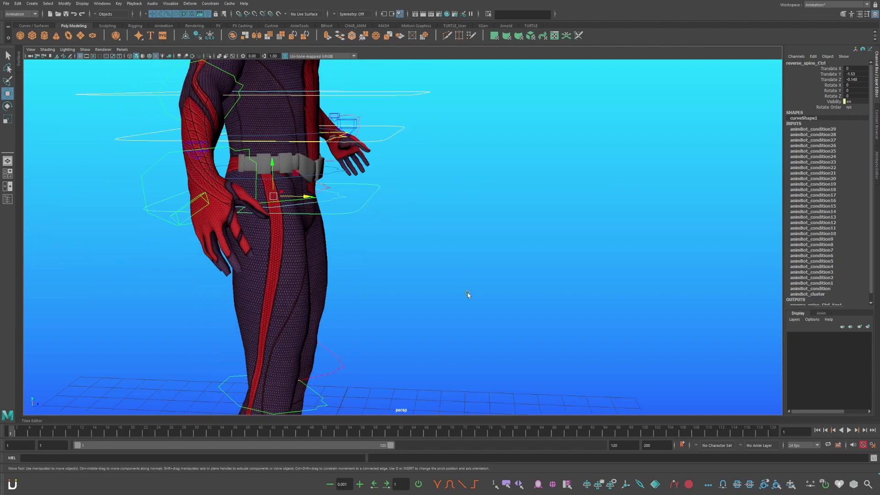
Step: Move the pivot of reverse_spine_Ctrl about 0.6 up to belt height and about 0.09 forward inside the pelvis
mouse_move(419, 232)
left_mouse_down("alt")
mouse_move(505, 244)
mouse_move(415, 233)
left_mouse_up("alt")
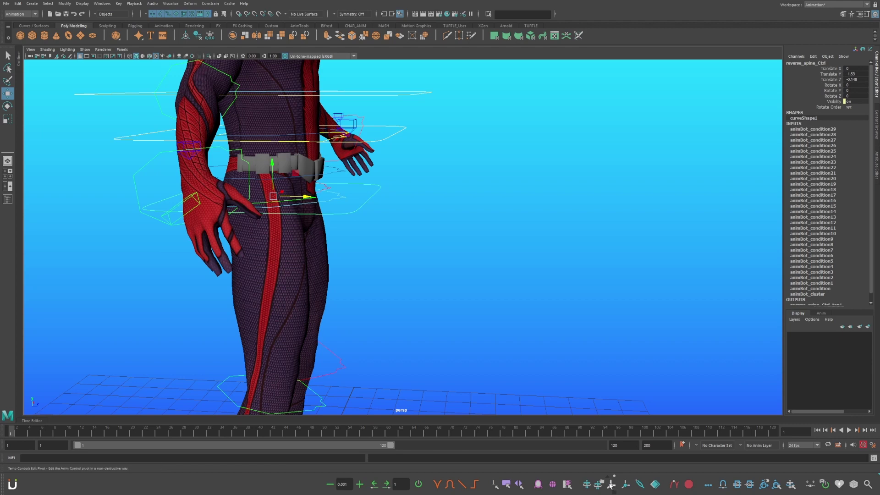
left_click(611, 485)
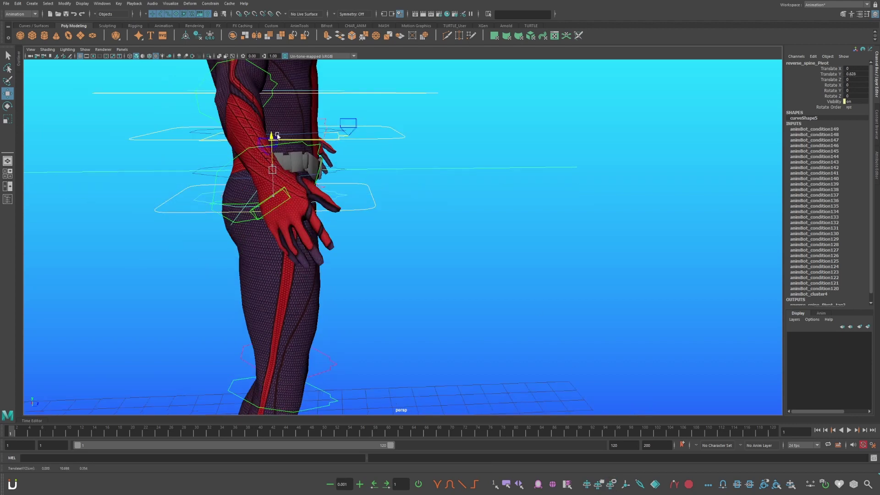
left_click_drag(388, 194, 371, 176, "alt")
right_click_drag(371, 175, 413, 193, "alt")
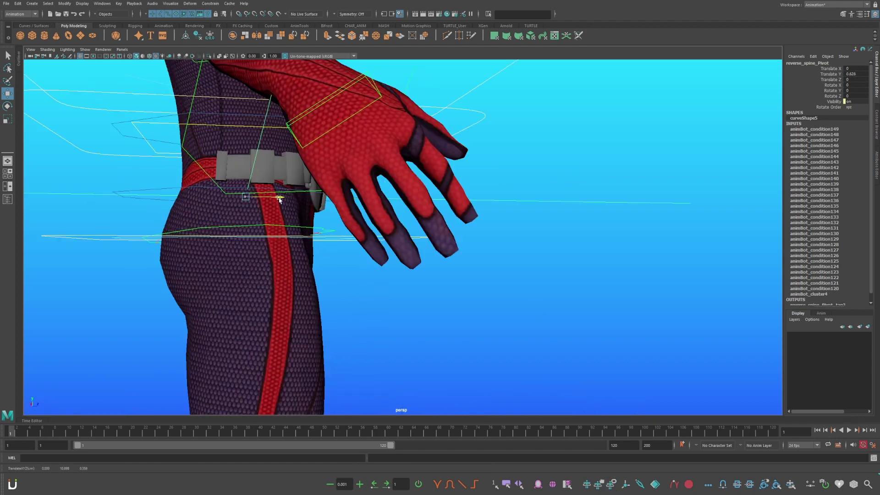
left_click_drag(278, 197, 286, 198)
left_click_drag(716, 193, 651, 192, "alt")
right_click_drag(651, 192, 593, 189, "alt")
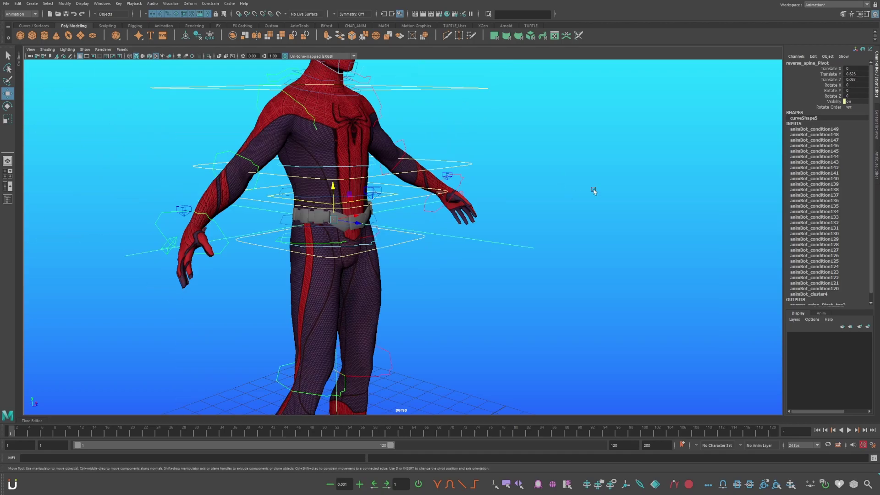
left_click(573, 166)
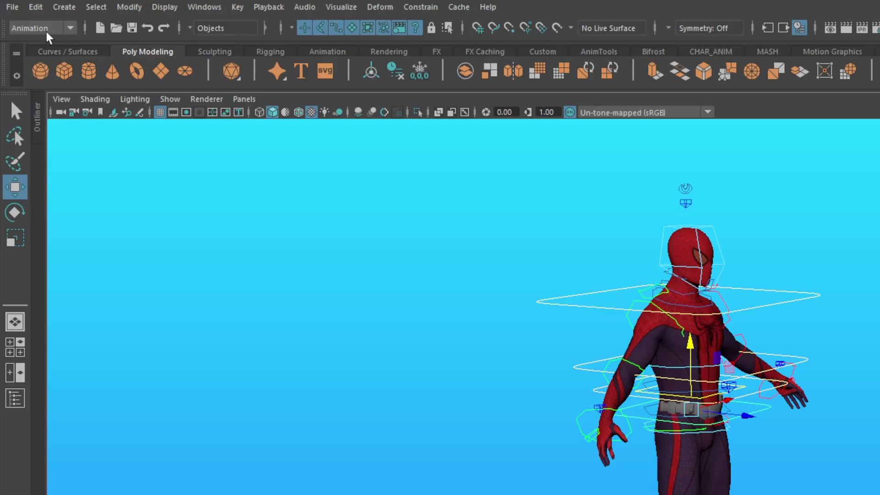
Step: Open the Parent Constraint options and constrain the chest FK control to the neck-level reverse spine control with Maintain offset on
left_click(430, 18)
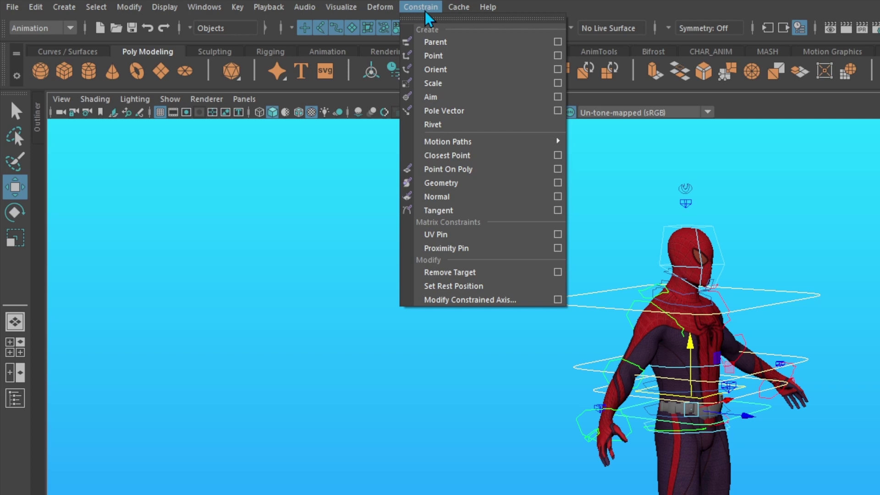
left_click(431, 21)
left_click(230, 106)
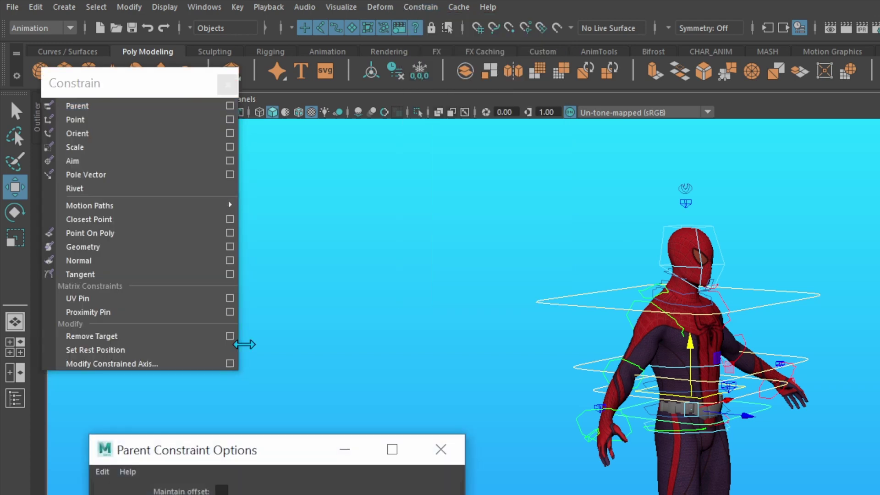
left_click_drag(289, 459, 445, 131)
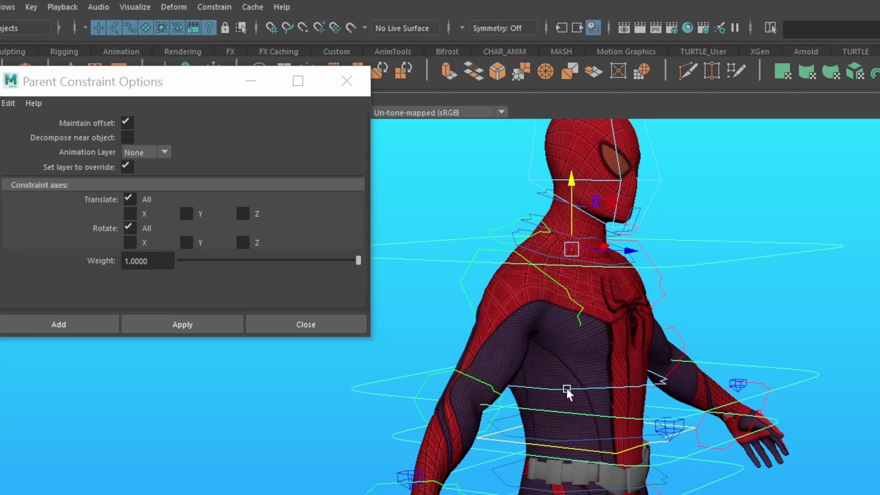
left_click(568, 389, "shift")
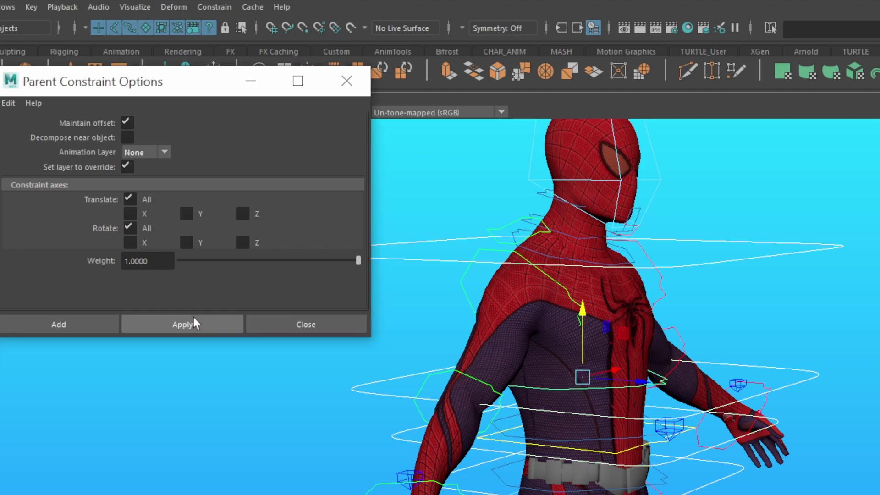
left_click(192, 324)
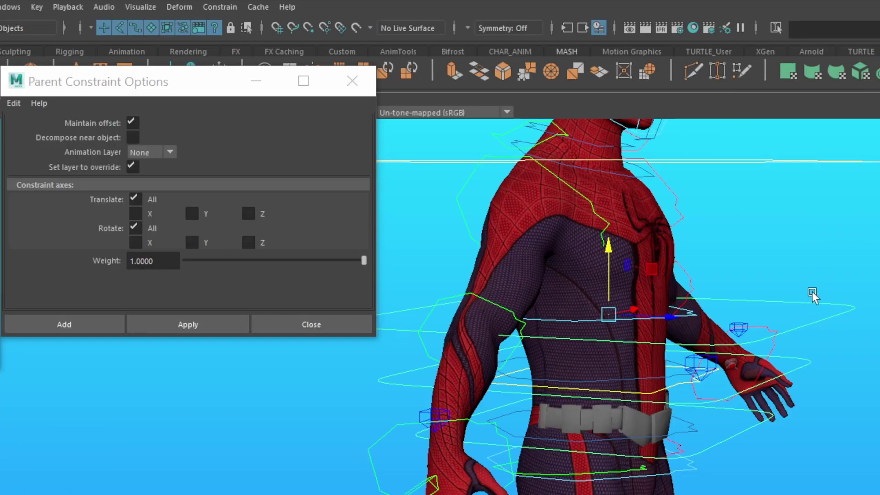
Step: Parent-constrain the mid-spine, waist and hip controls to the matching reverse spine controls, working downward with offset maintained
left_click(642, 384)
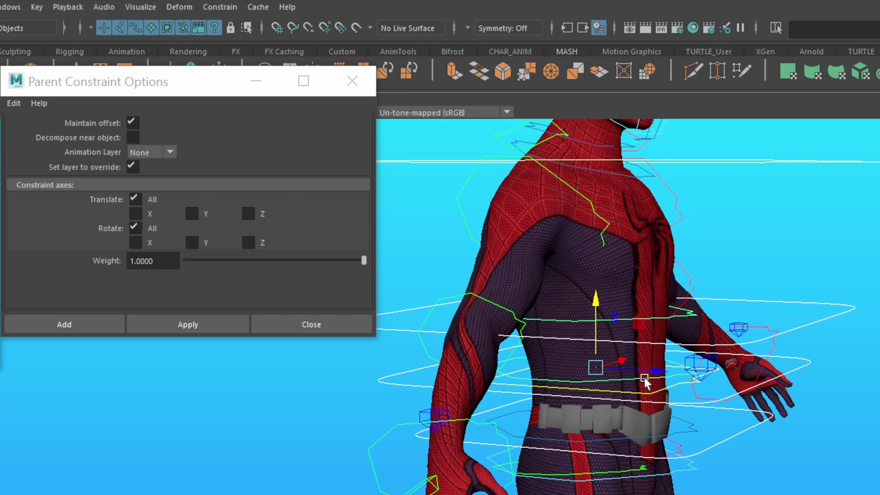
left_click(215, 329)
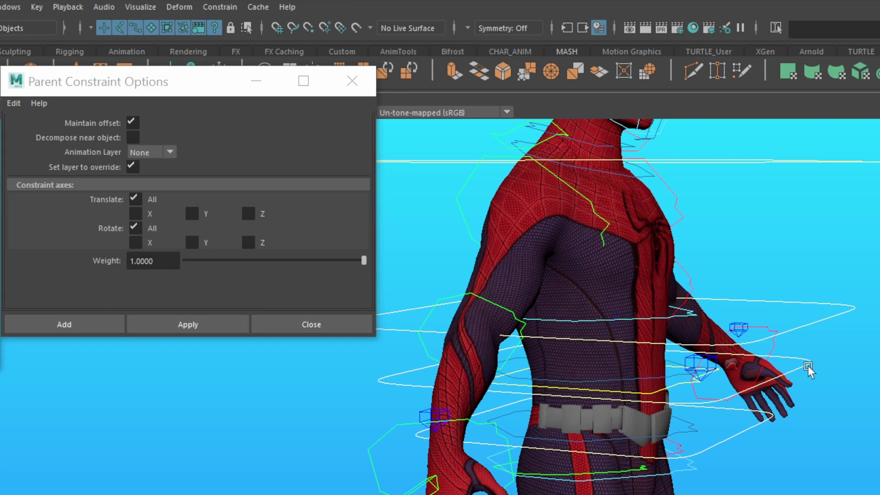
left_click(689, 432)
left_click(216, 330)
left_click(734, 443)
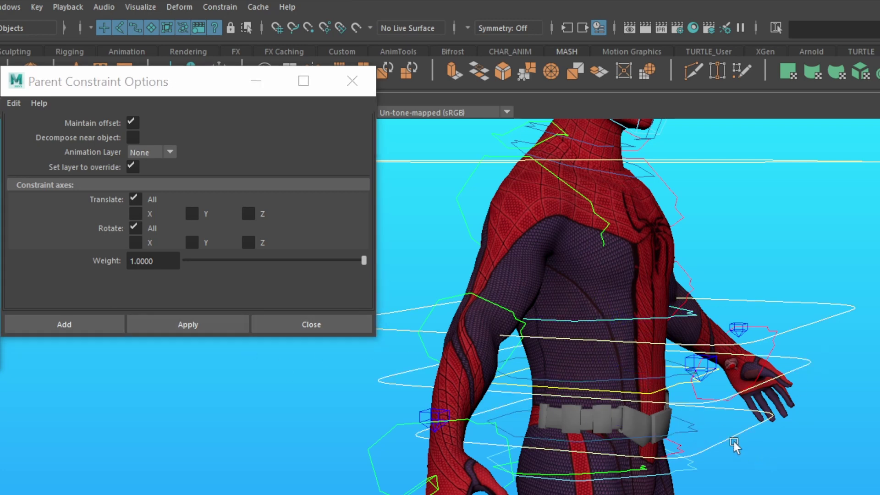
left_click(694, 471, "shift")
left_click(183, 329)
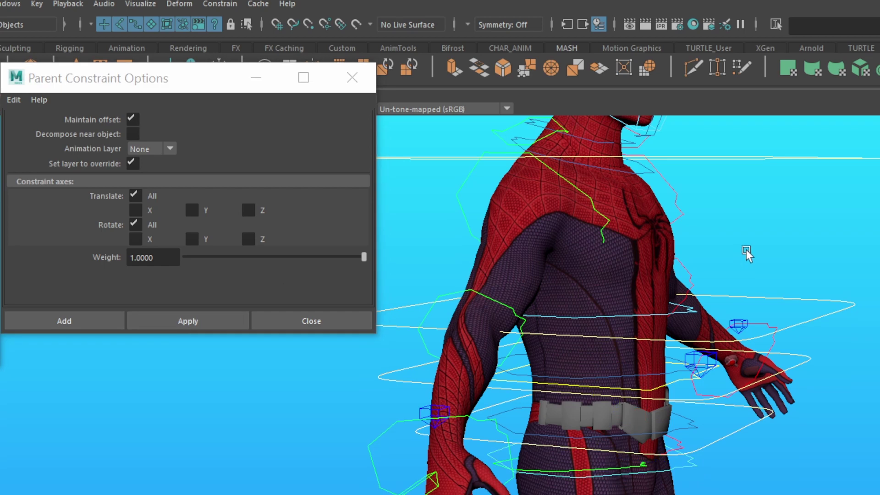
Step: Key the constrained spine and hip controls and set their parent blend attribute to 1
left_click(691, 315)
left_click(692, 427)
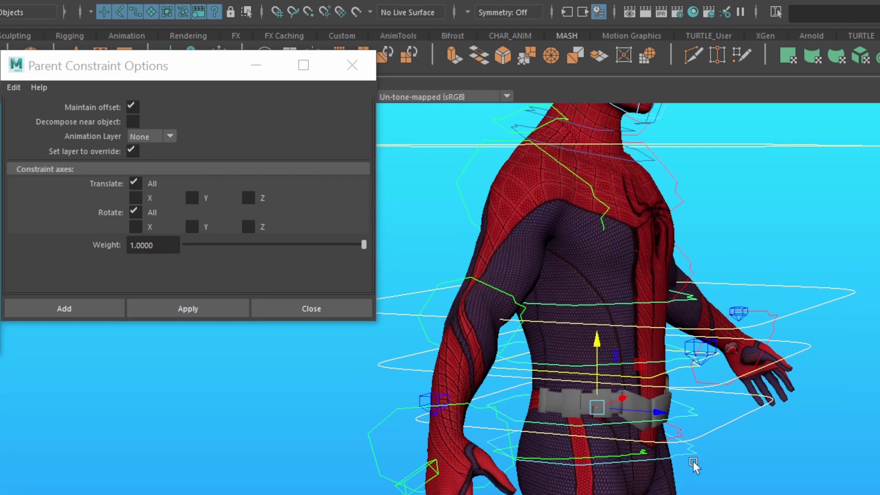
left_click(694, 463, "shift")
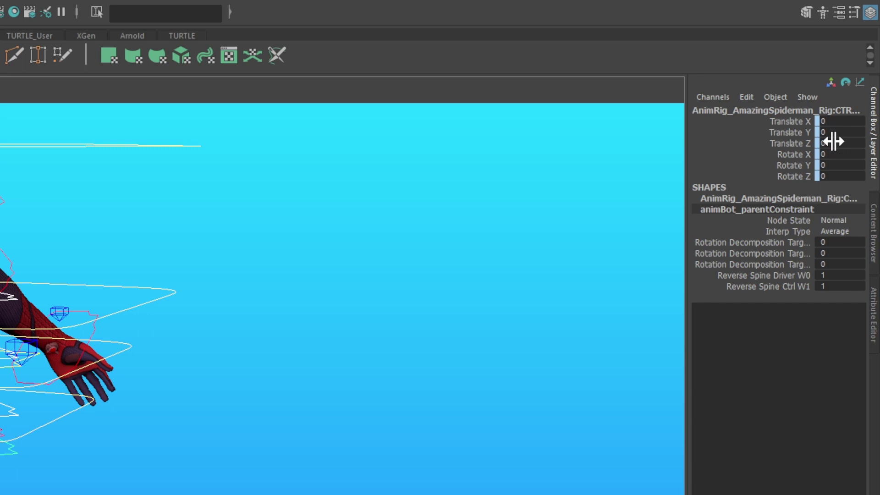
key("s")
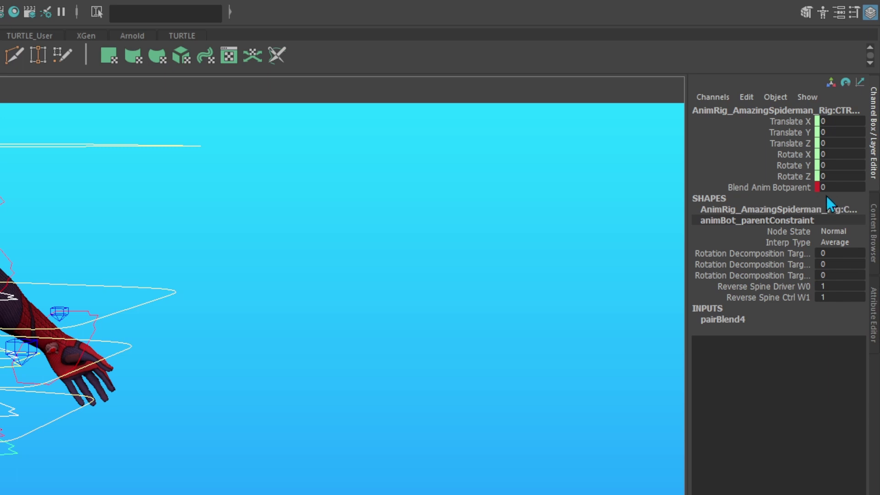
left_click(844, 187)
type("1")
key("Return")
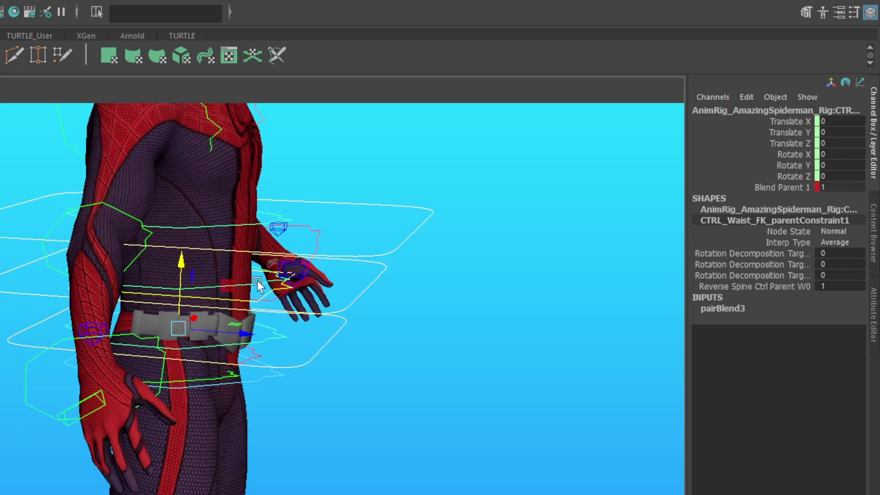
key("Up")
key("Up")
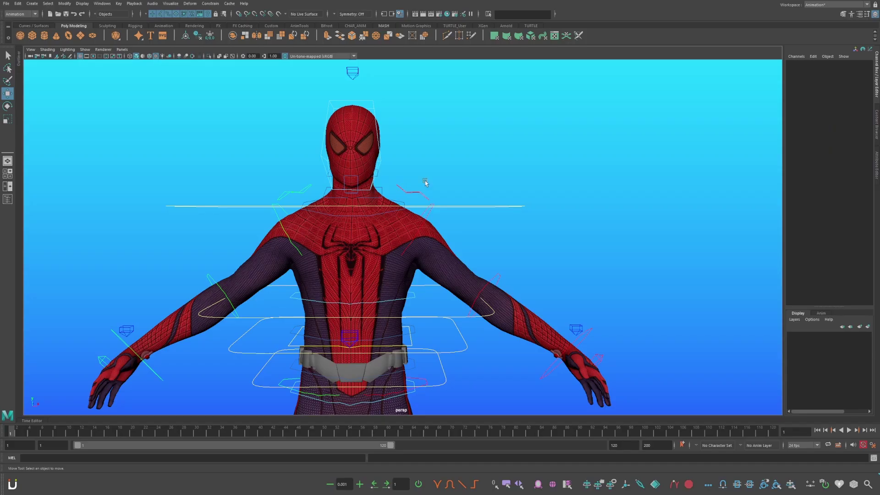
Step: Raise the character's left arm overhead by rotating the arm control, and adjust the wrist and clavicle rotation
left_click(366, 206)
left_click_drag(367, 206, 392, 177)
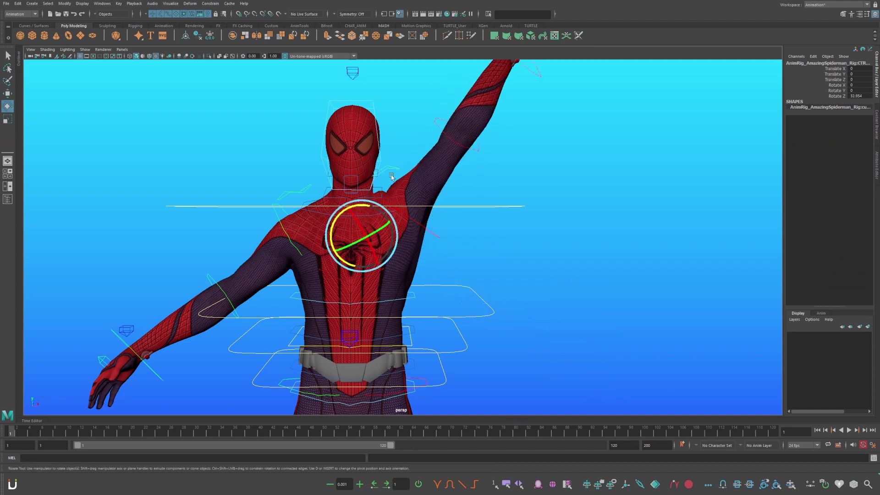
left_click(392, 177)
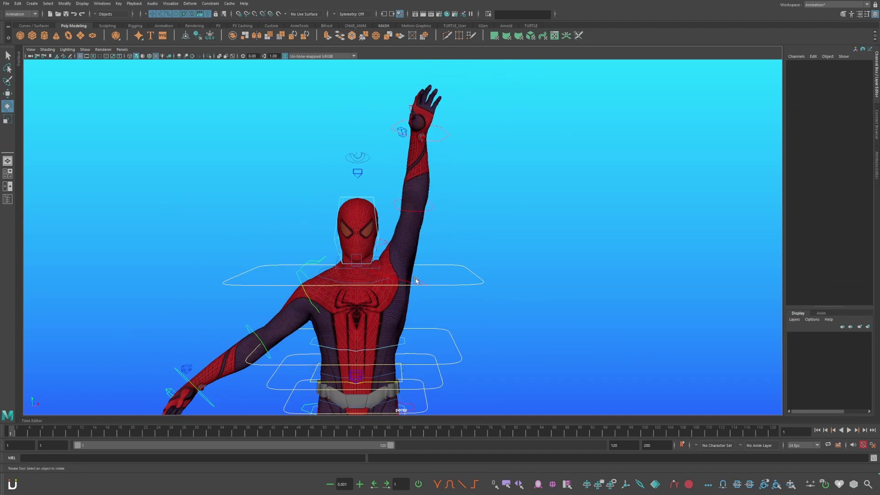
left_click(406, 113)
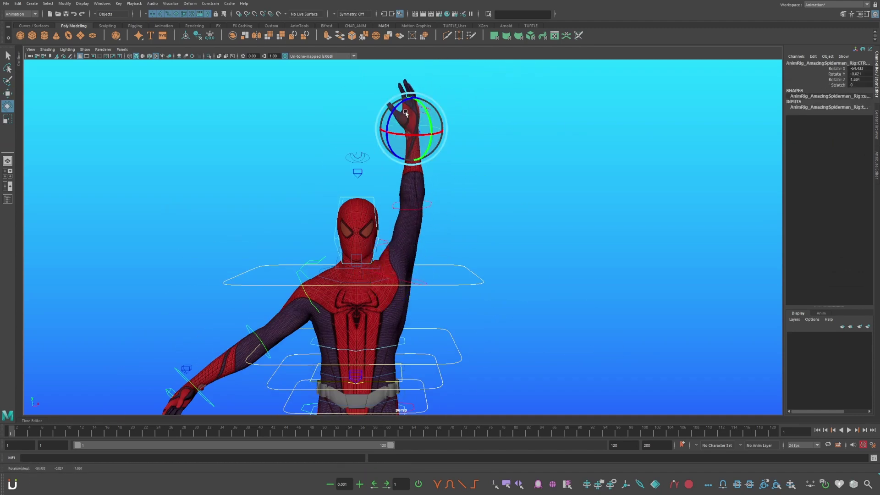
left_click_drag(435, 105, 442, 118)
left_click(418, 281)
left_click_drag(424, 260, 417, 251)
Step: Select the raised arm's clavicle, upper arm, elbow and wrist controls and mirror their pose to the other arm with animBot
middle_click_drag(412, 254, 458, 233, "alt")
left_click(364, 240)
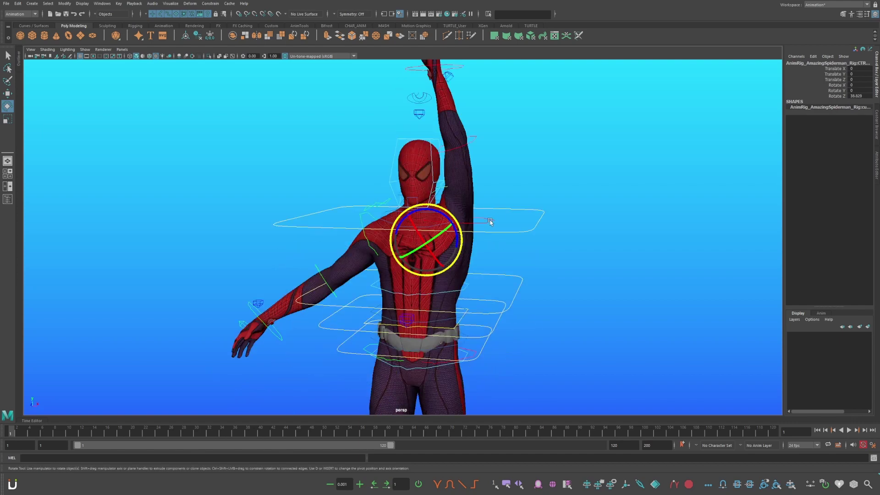
left_click(488, 220)
left_click(475, 142)
middle_click_drag(487, 112, 526, 187, "alt")
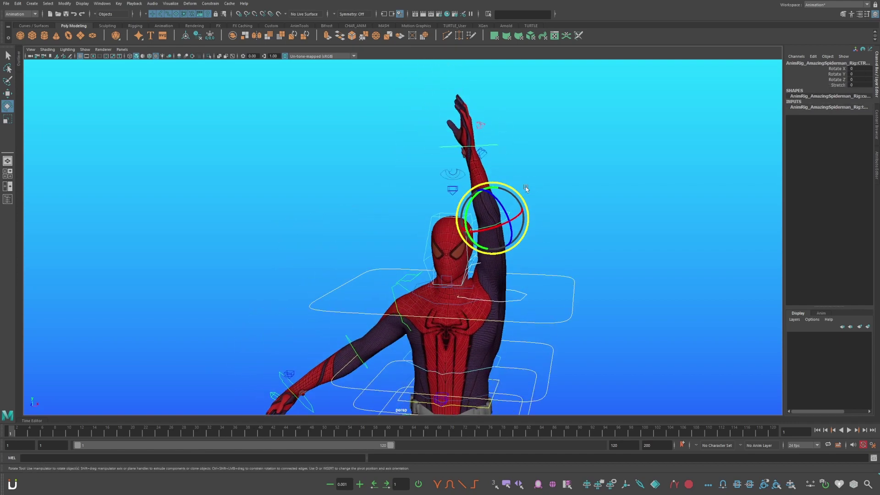
left_click(493, 155)
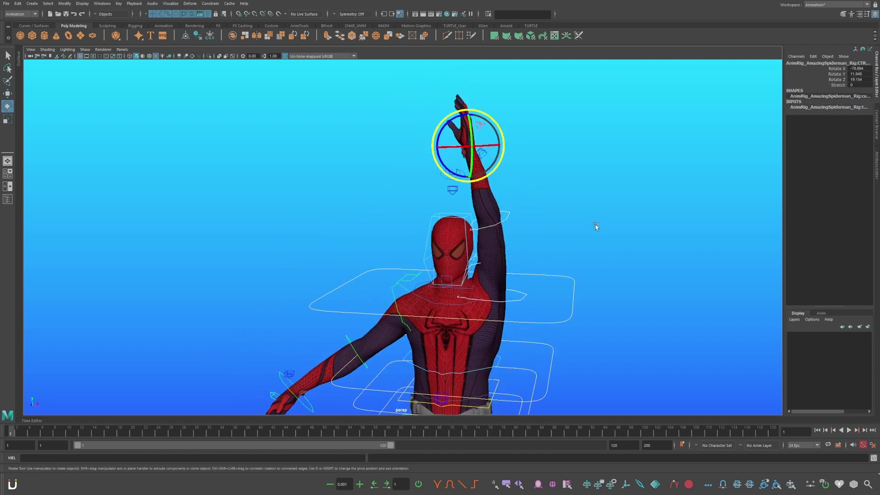
left_click(539, 484)
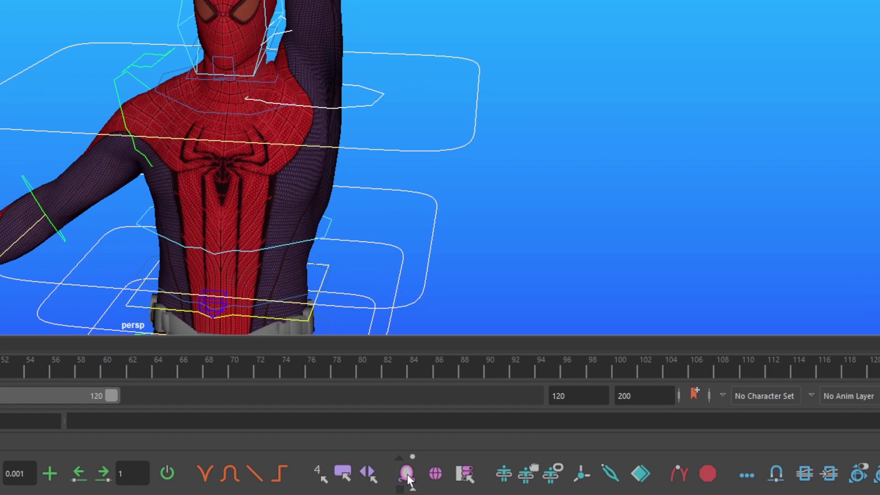
left_click(407, 474)
Step: Move the rig's main ground control up to the raised hands, to a Translate Y of about 20.49
left_click(534, 327)
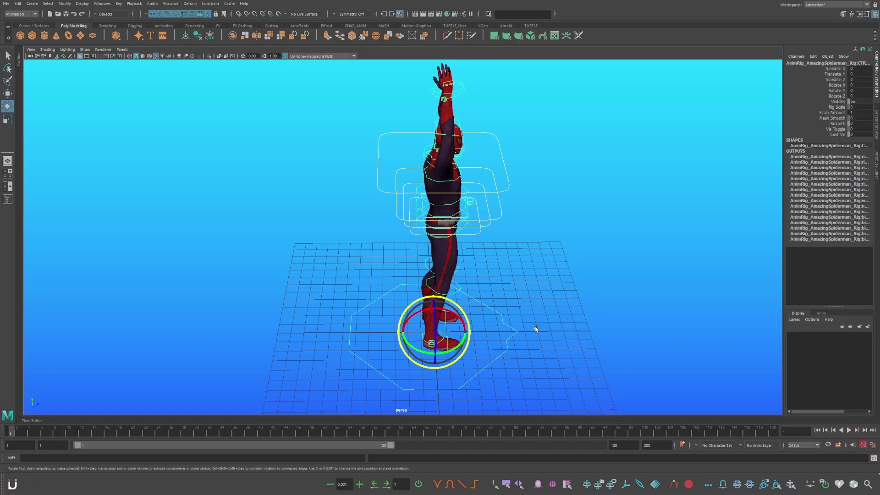
left_click_drag(538, 338, 509, 316, "alt")
key("w")
left_click_drag(435, 321, 438, 123)
middle_click_drag(438, 123, 439, 198, "alt")
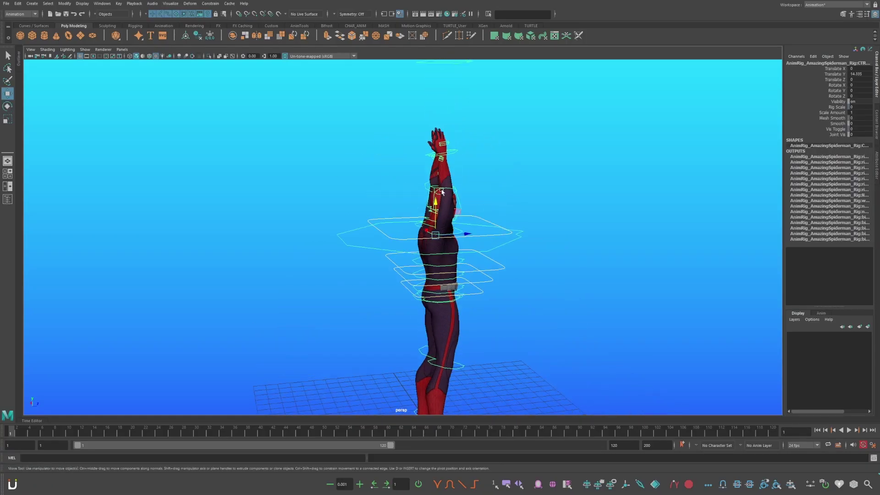
left_click_drag(439, 198, 440, 110)
left_click_drag(472, 165, 500, 159, "alt")
left_click_drag(436, 106, 436, 110)
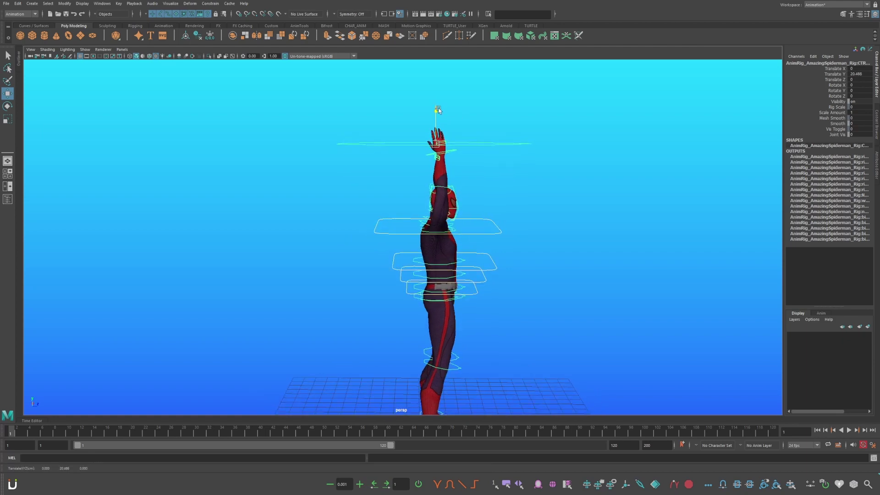
Step: Fine-tune the main control's position at the hands to about 20.66 in Translate Y and 0.207 in Translate Z
left_click_drag(476, 138, 479, 177, "alt")
scroll(486, 184, "up", 3)
middle_click_drag(490, 183, 494, 269, "alt")
left_click_drag(433, 219, 433, 217)
left_click_drag(465, 252, 471, 251)
scroll(470, 253, "down", 5)
middle_click_drag(469, 253, 487, 236, "alt")
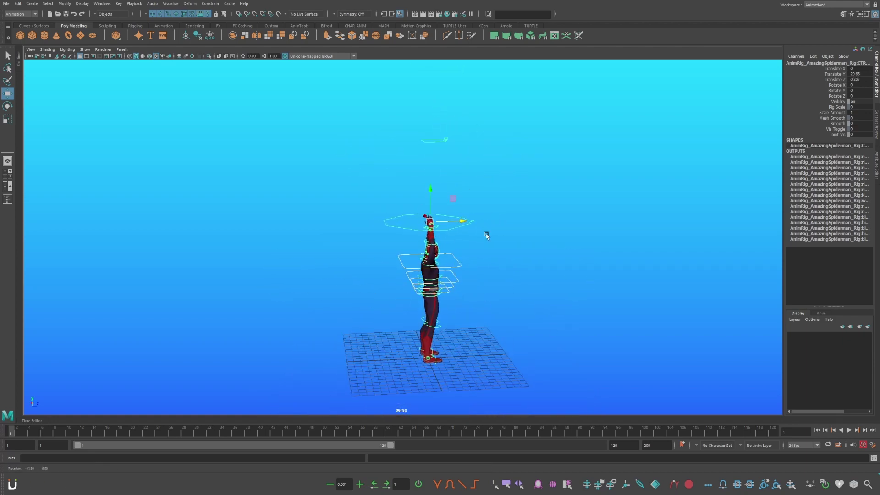
left_click_drag(486, 236, 525, 240, "alt")
middle_click_drag(547, 300, 624, 315, "alt")
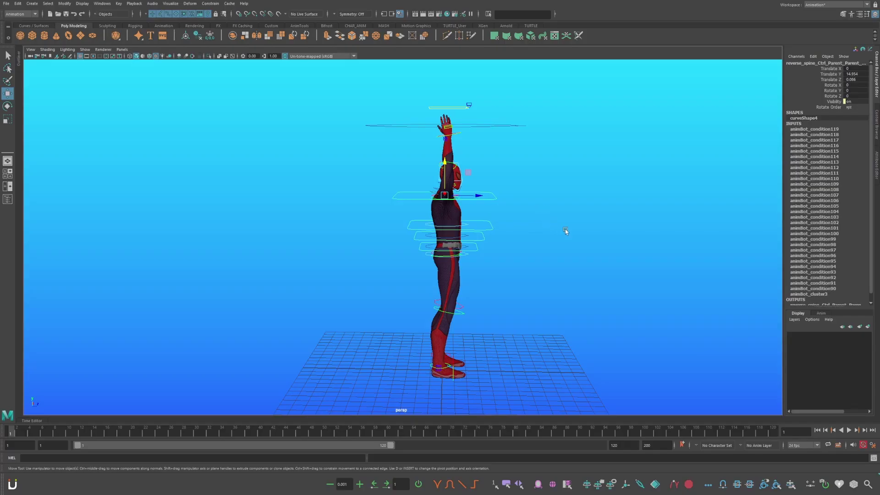
Step: Add another animBot parent temp control above the outermost reverse spine control
left_click_drag(565, 230, 587, 252, "alt")
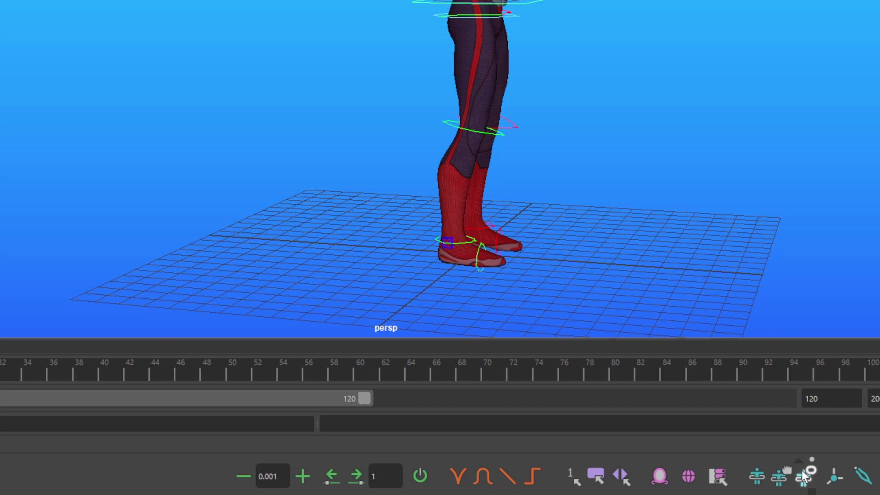
left_click(805, 478)
left_click(804, 479)
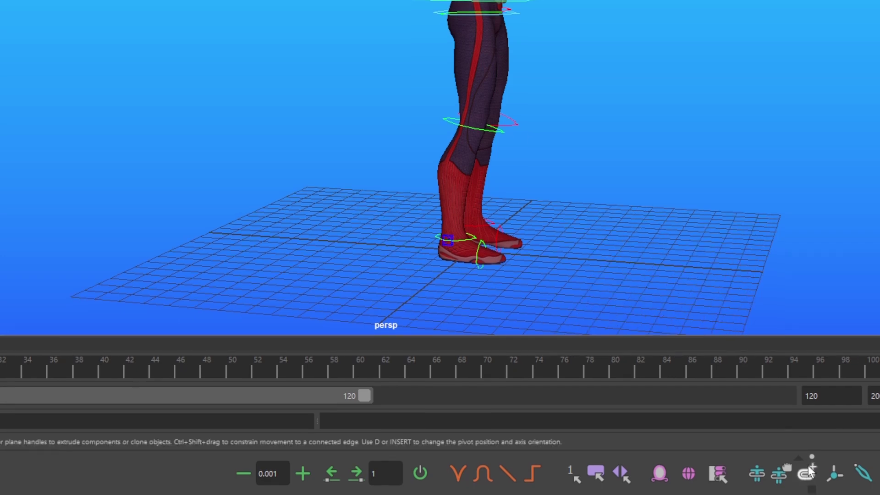
left_click(808, 470)
left_click_drag(642, 105, 645, 147, "alt")
middle_click_drag(645, 147, 666, 110, "alt")
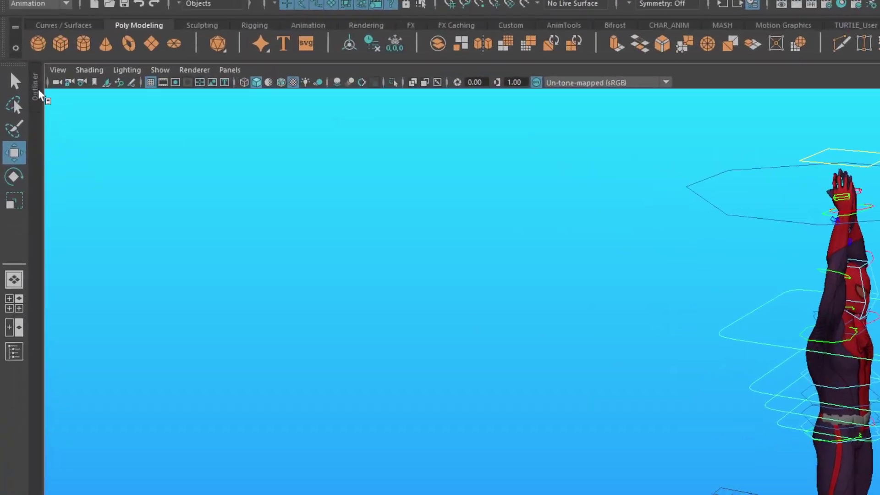
Step: Expand the animBot temp controls in the Outliner, show their shape nodes and select the outermost control's curve shape
left_click(37, 93)
left_click(52, 170)
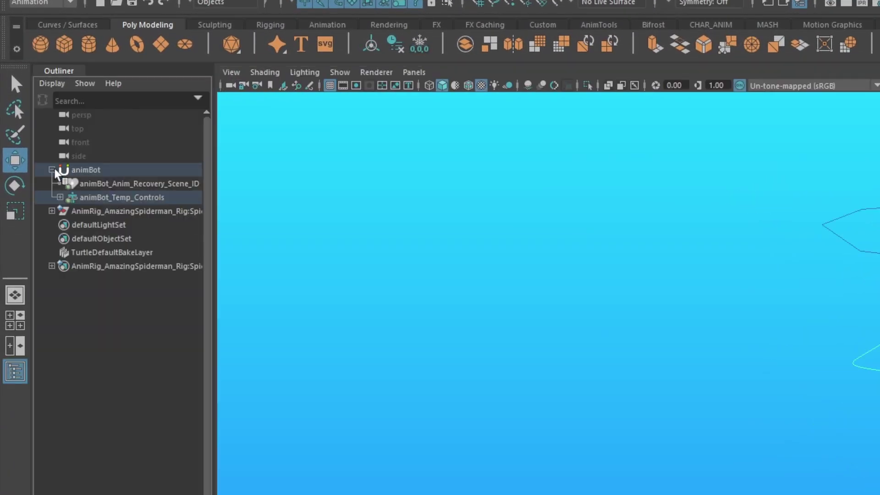
left_click(60, 197, "shift")
right_click(127, 256)
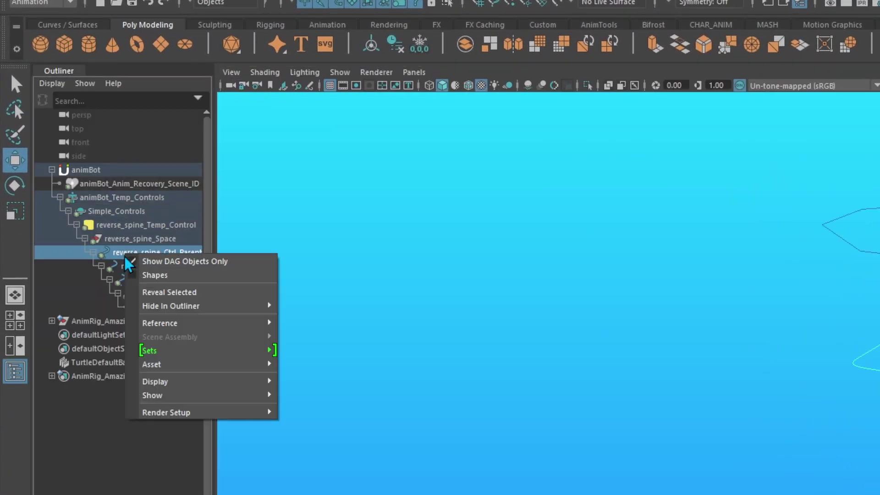
left_click(153, 276)
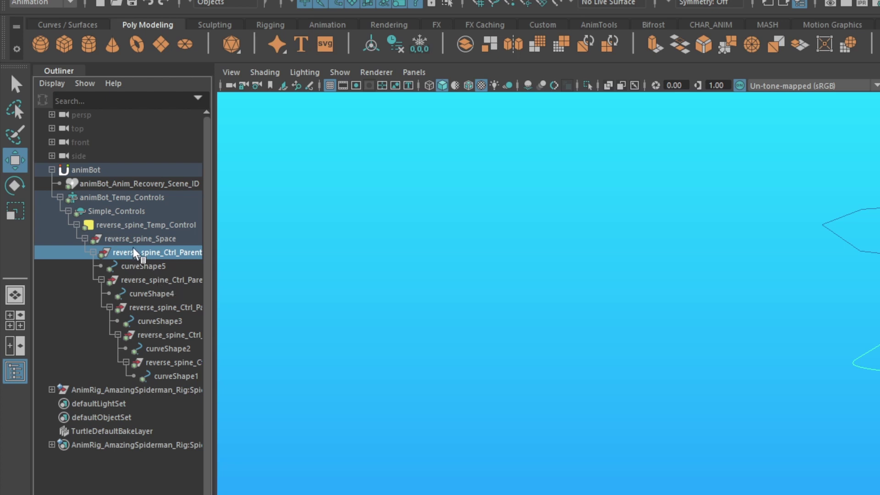
mouse_move(131, 274)
middle_mouse_down()
mouse_move(126, 266)
mouse_move(140, 260)
middle_mouse_up()
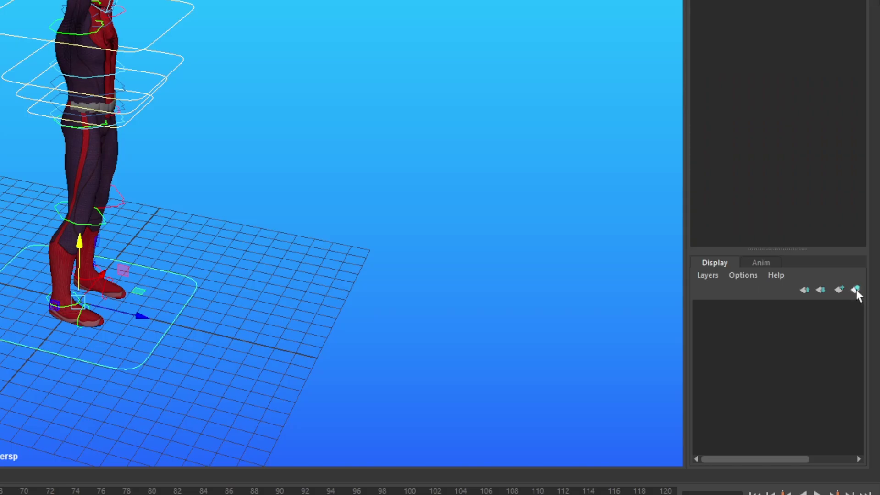
Step: Put the outermost reverse spine control's selected curve shape in a new red display layer named DONT_TOUCH_CTRLS
left_click(856, 290)
left_click(763, 308)
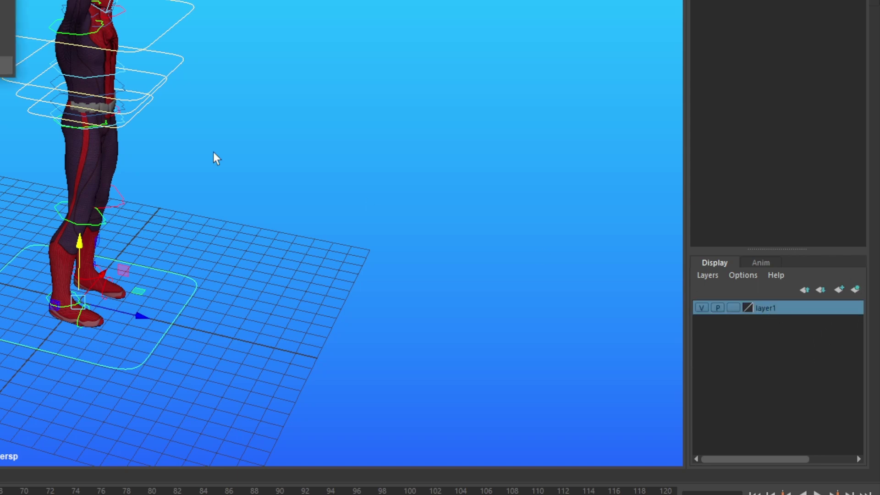
double_click(764, 308)
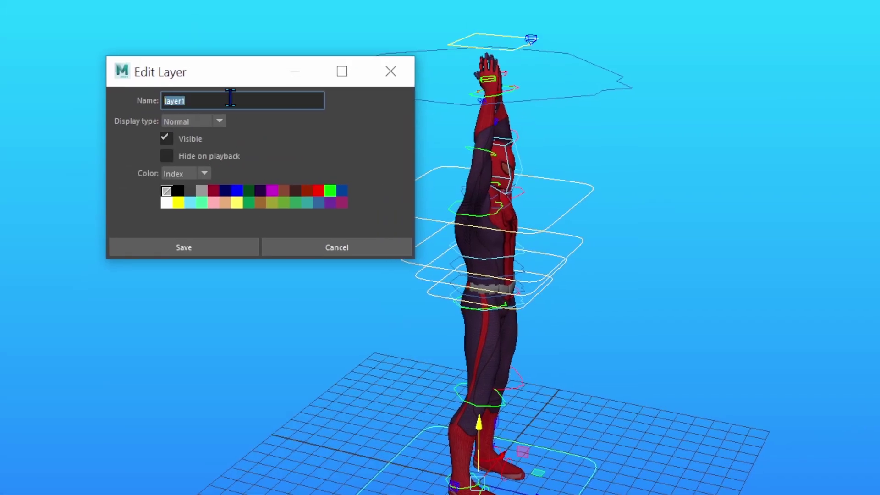
type("DONT_TOUCH_CTRLS")
left_click(318, 191)
left_click(181, 247)
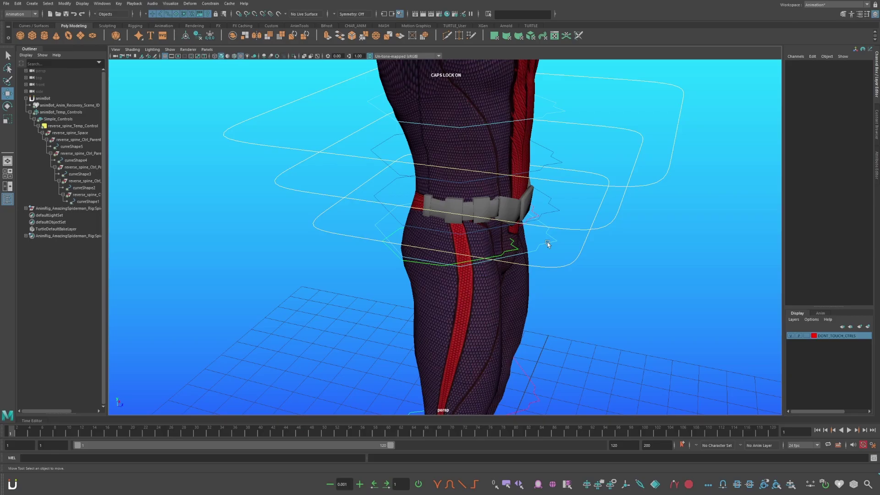
Step: Add the rig's four waist and spine FK controls to the DONT_TOUCH_CTRLS layer
left_click(546, 243)
left_click(550, 208, "shift")
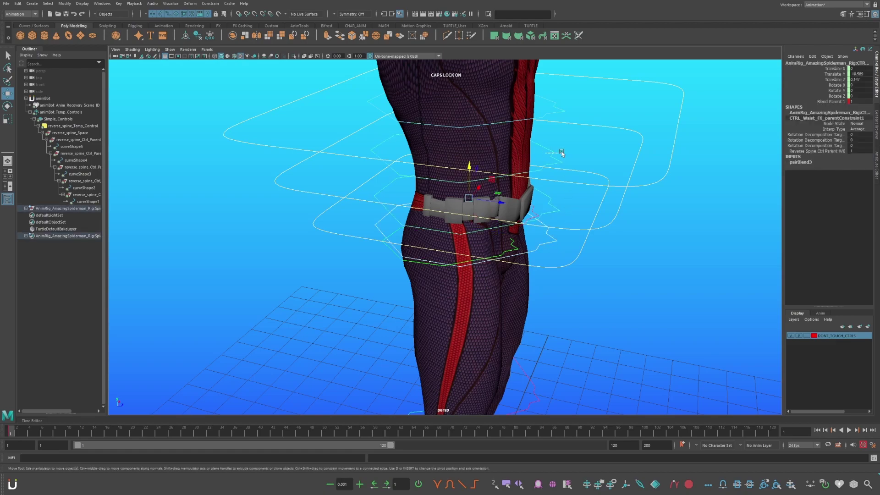
left_click(558, 156, "shift")
left_click(563, 108, "shift")
middle_click_drag(564, 114, 536, 196, "alt")
scroll(537, 197, "down", 3)
right_click(834, 336)
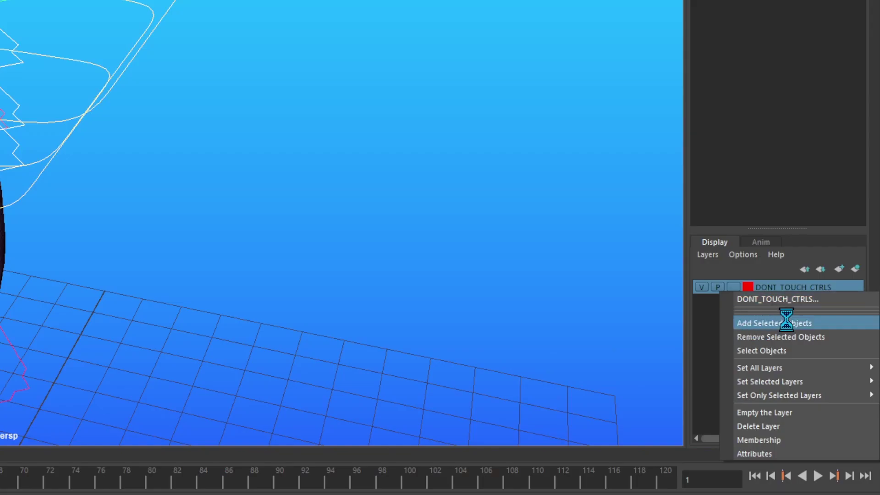
left_click(781, 323)
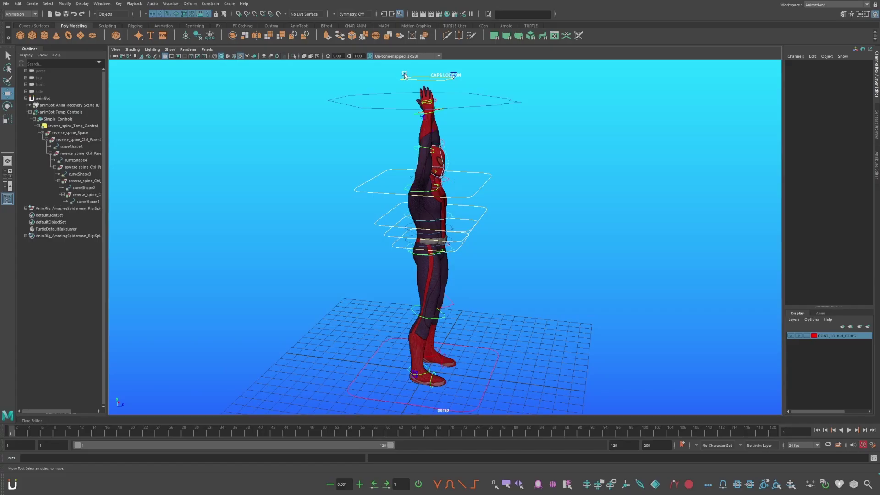
Step: Parent-constrain the outermost reverse spine temp control at the feet to the rig control above the hands
left_click_drag(512, 329, 510, 320, "alt")
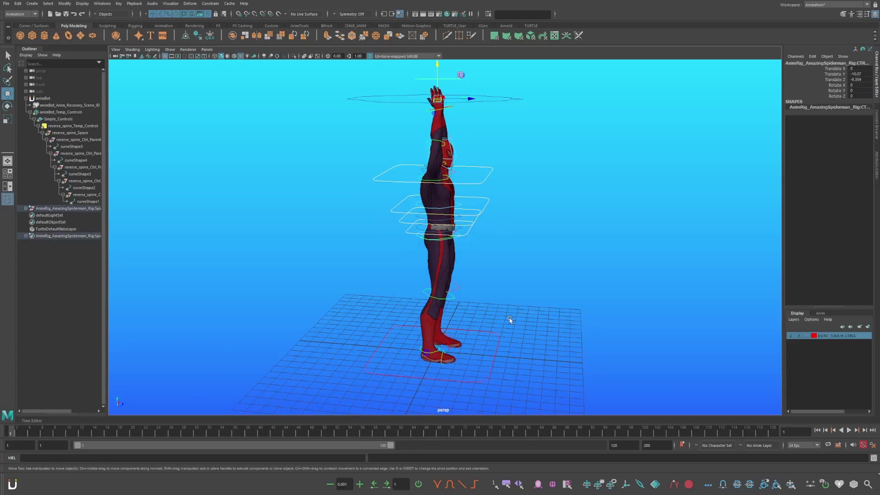
left_click(497, 338)
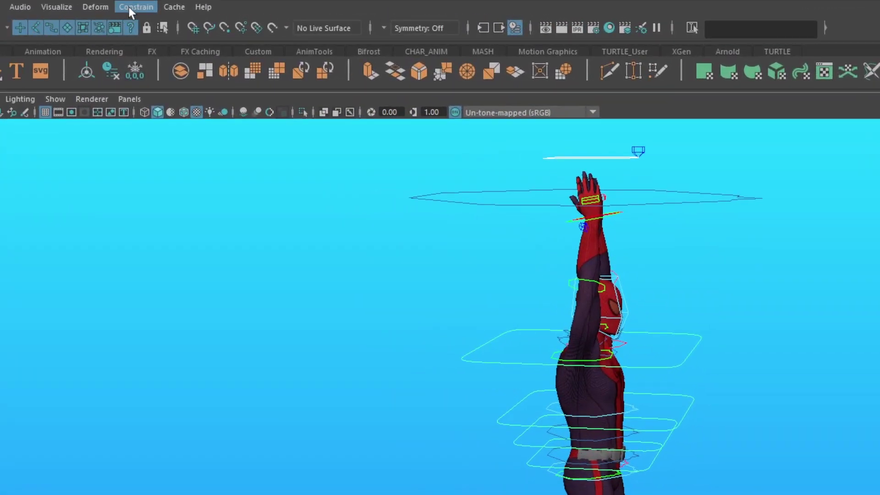
left_click(130, 7)
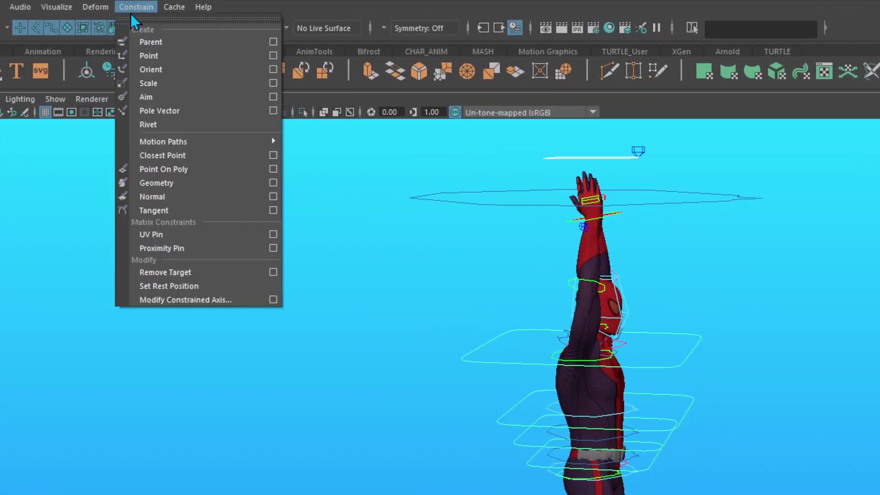
left_click(144, 18)
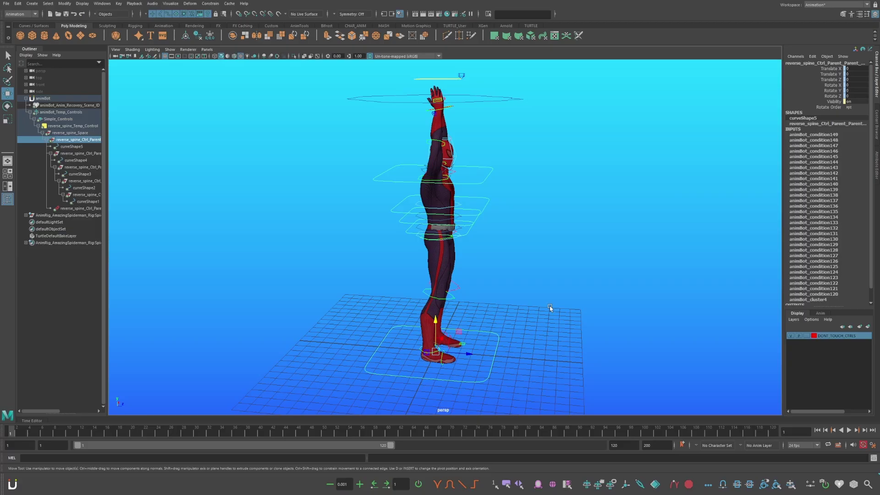
Step: Key the constrained outermost temp control and set its Blend Parent 1 to 1
key("s")
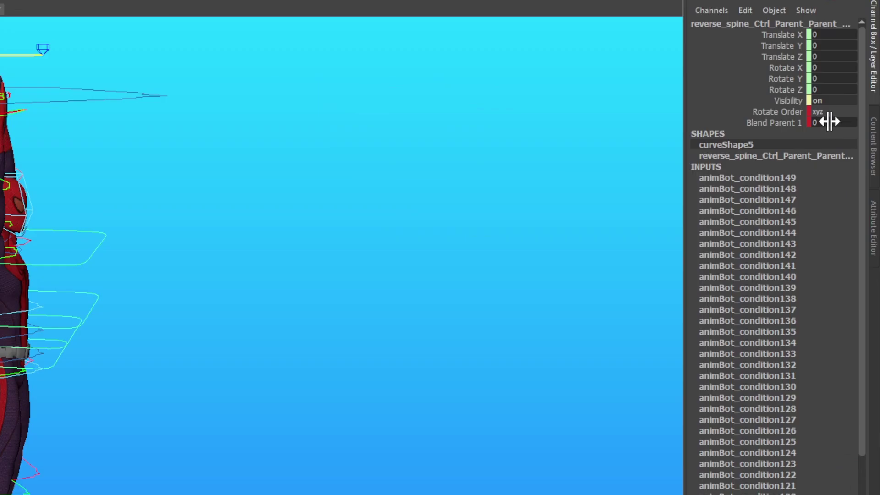
left_click(853, 112)
type("1")
key("Return")
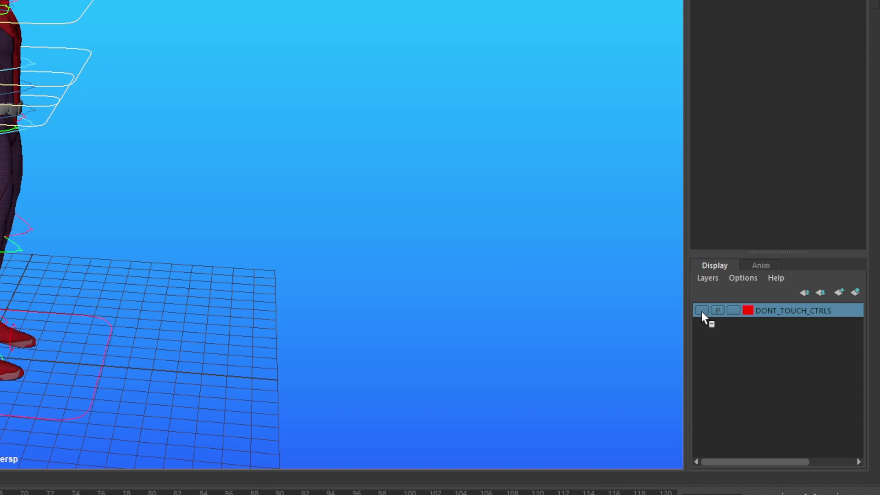
Step: Rotate the control above the hands about X to test the hanging reverse spine setup
left_click_drag(458, 275, 457, 231)
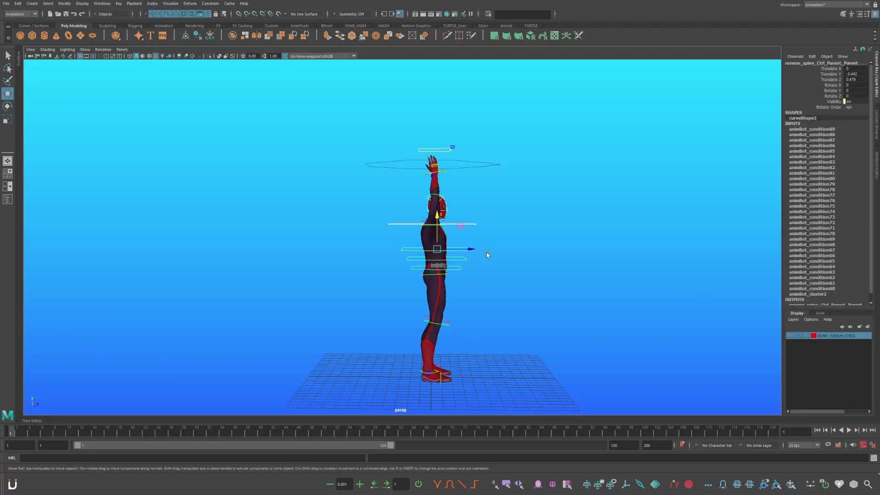
key("e")
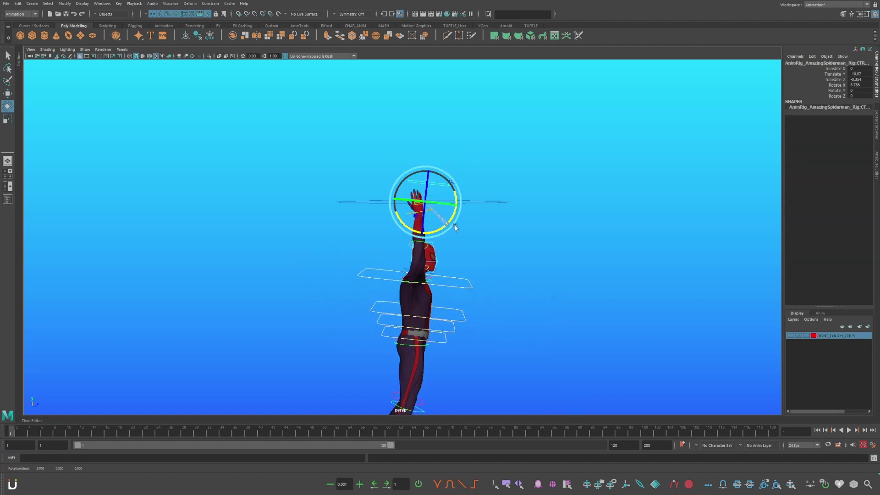
mouse_move(454, 225)
left_mouse_down()
mouse_move(466, 212)
mouse_move(446, 232)
mouse_move(466, 216)
left_mouse_up()
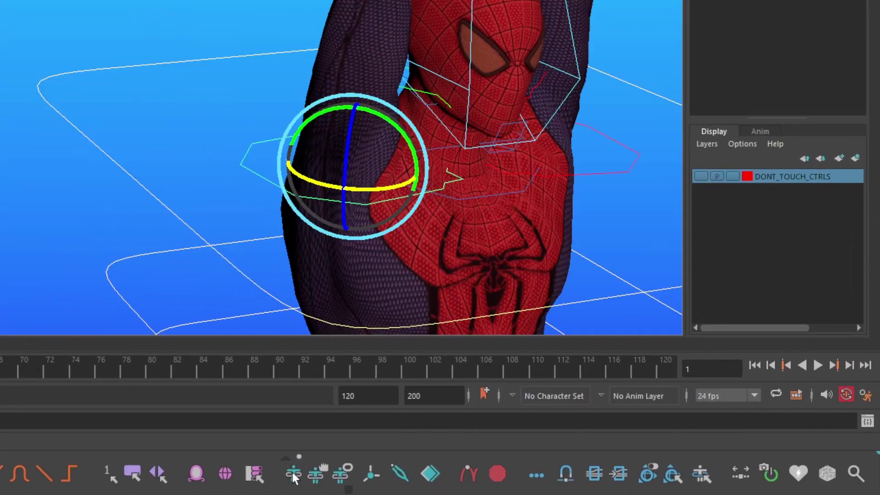
Step: Create Object Space Simple Controls for both upper arms, labelled r arm in green and l arm in red
left_click(294, 474)
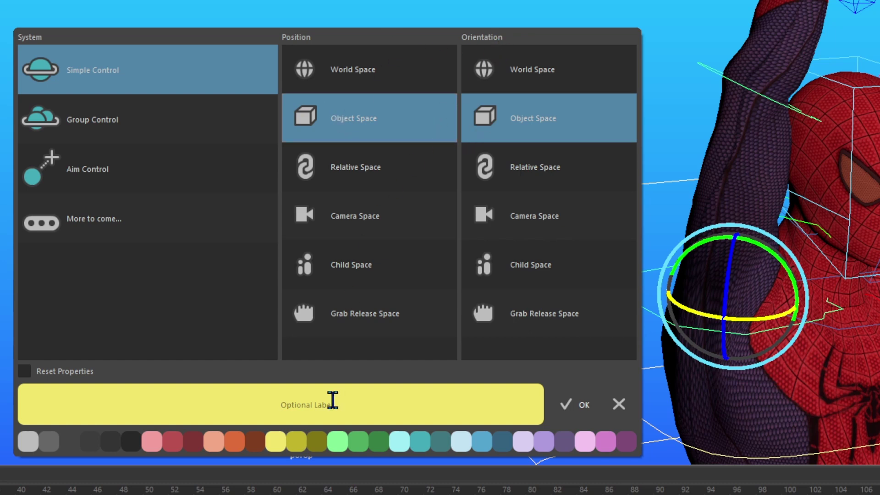
left_click(333, 401)
type("r arm")
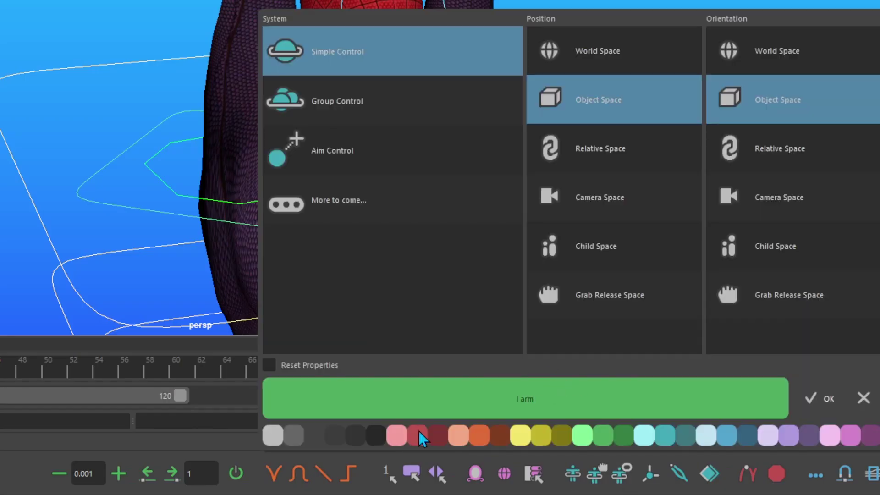
key("Return")
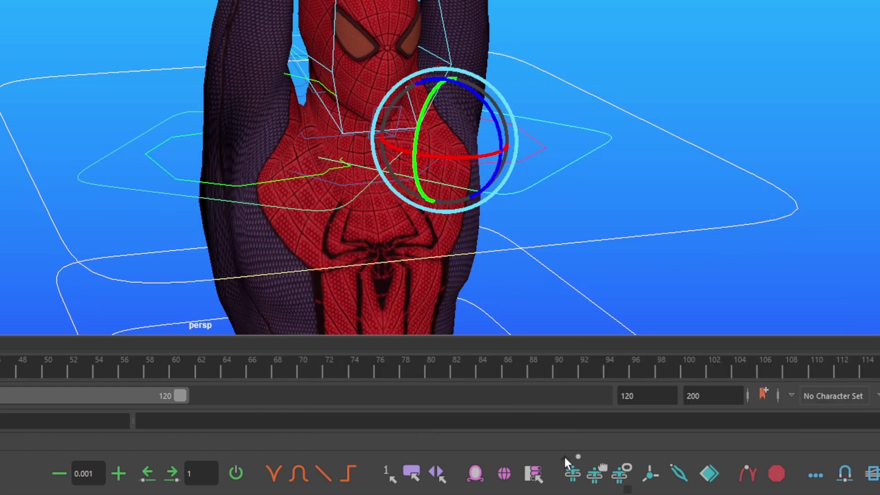
Step: In the Temp Controls Panel, unlock r_arm's orientation and set it to Relative Space, relative to the control above the hands
right_click(565, 460)
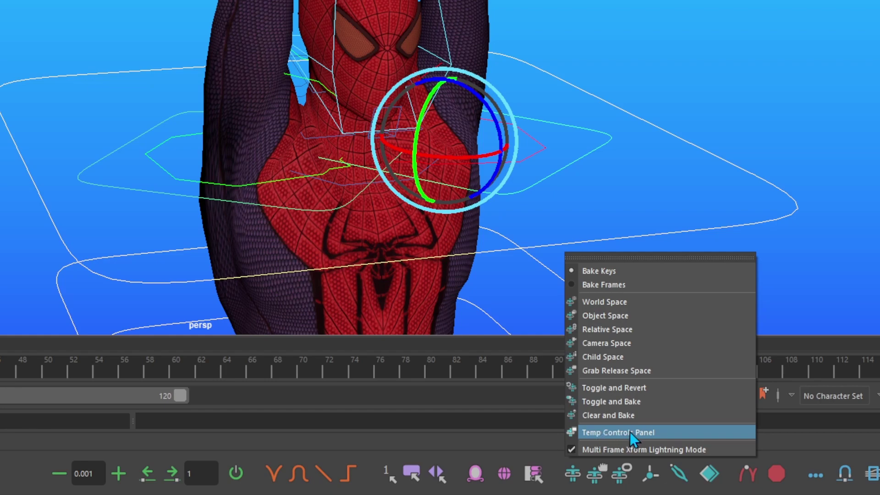
left_click(630, 432)
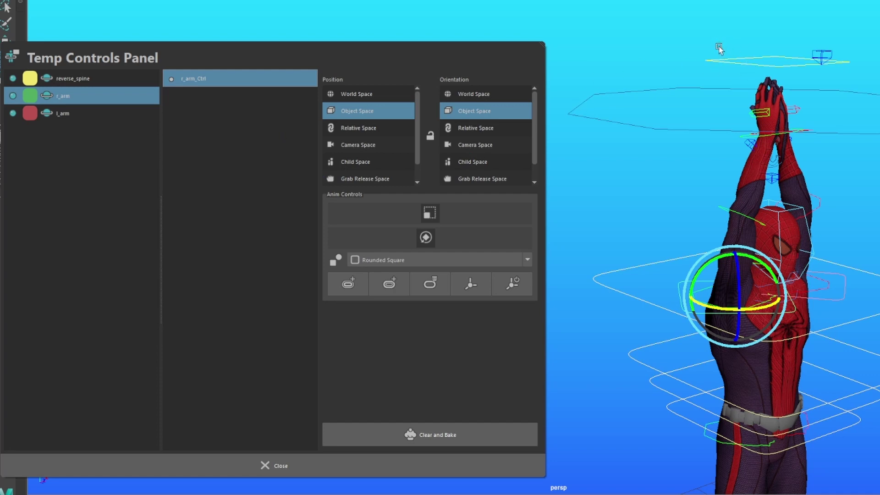
left_click(727, 65)
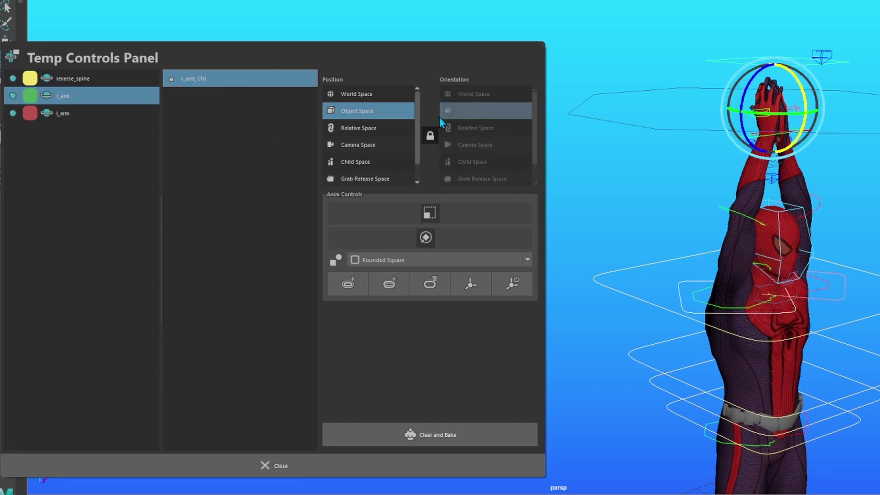
left_click(430, 136)
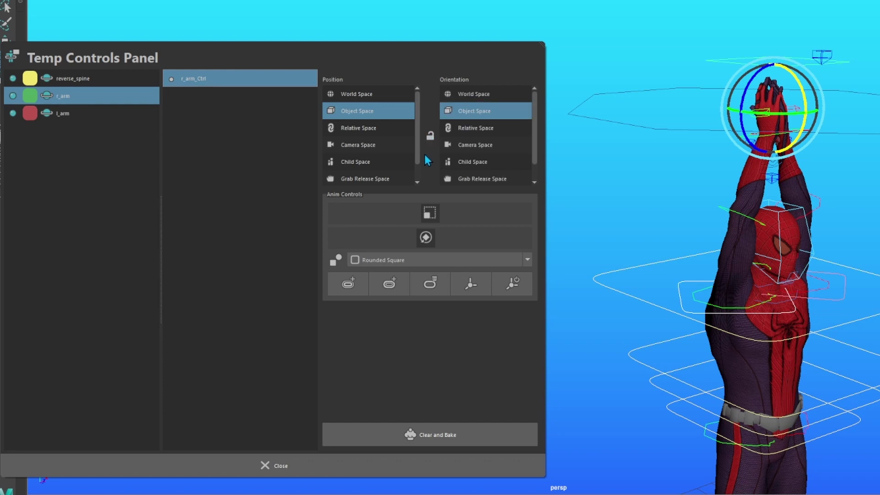
left_click(466, 129)
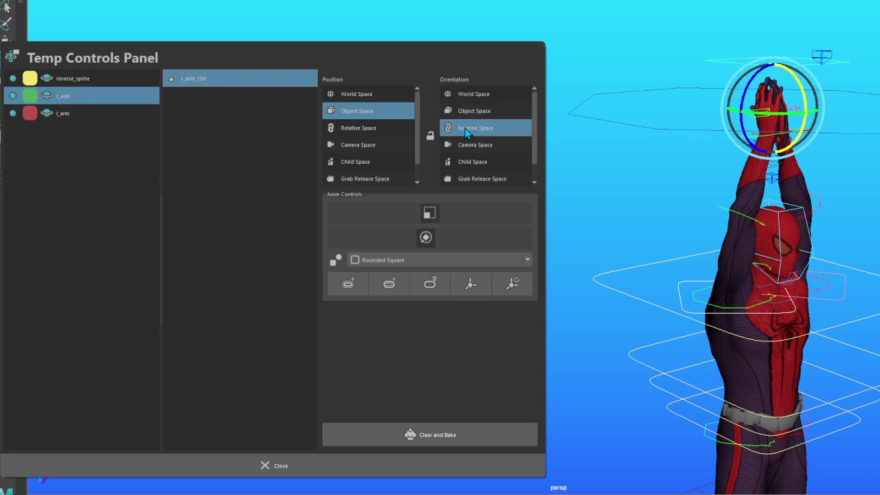
Step: Unlock l_arm's orientation, set it to Relative Space relative to the control above the hands, and close the Temp Controls Panel
left_click(106, 114)
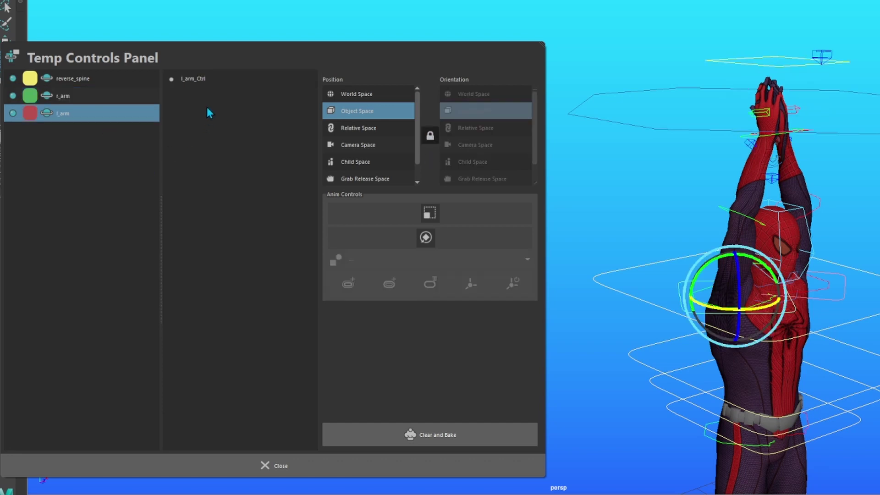
left_click(223, 82)
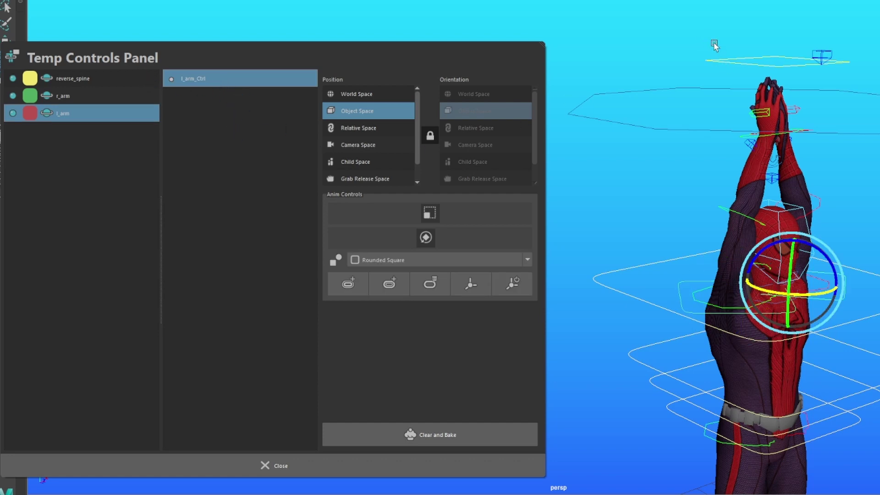
left_click_drag(714, 45, 726, 69)
left_click(431, 135)
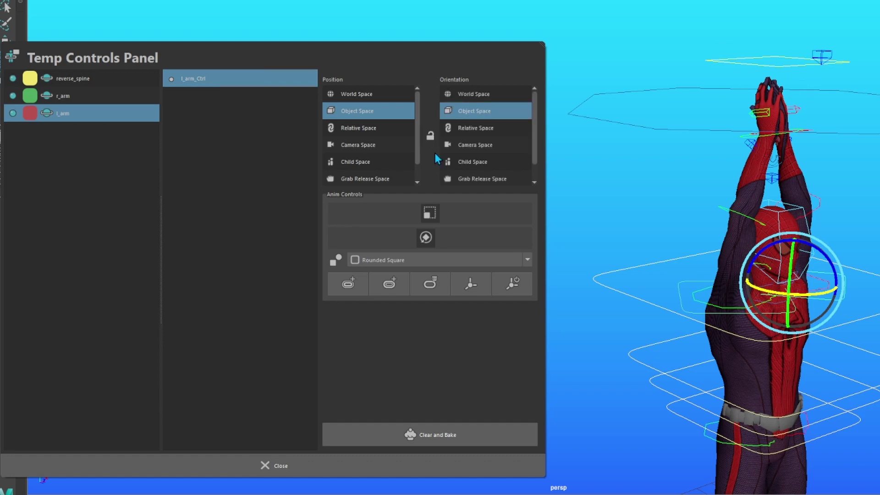
left_click(473, 128)
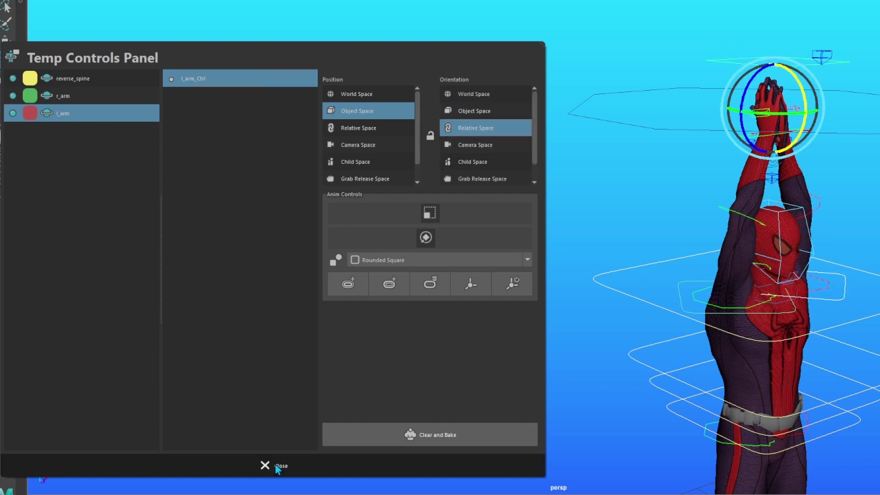
left_click(275, 465)
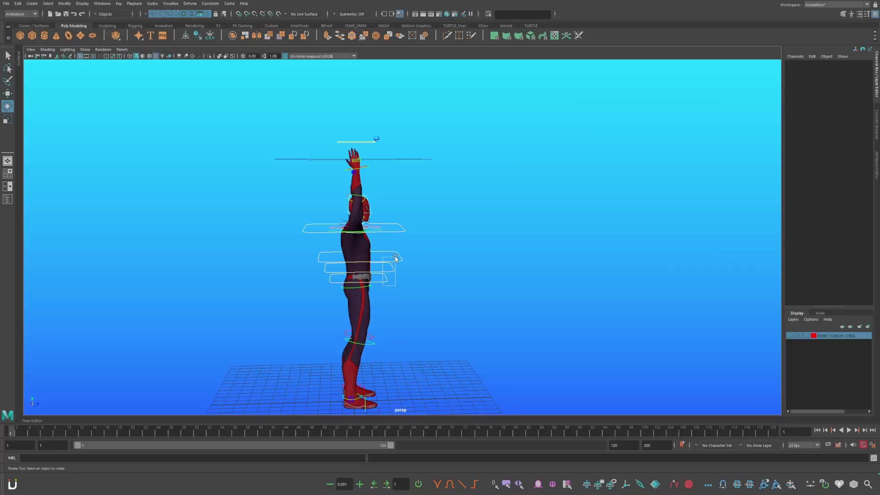
Step: Try out the spine temp controls and a slight rotation of the hand-level control with the new arm setup
left_click(568, 217)
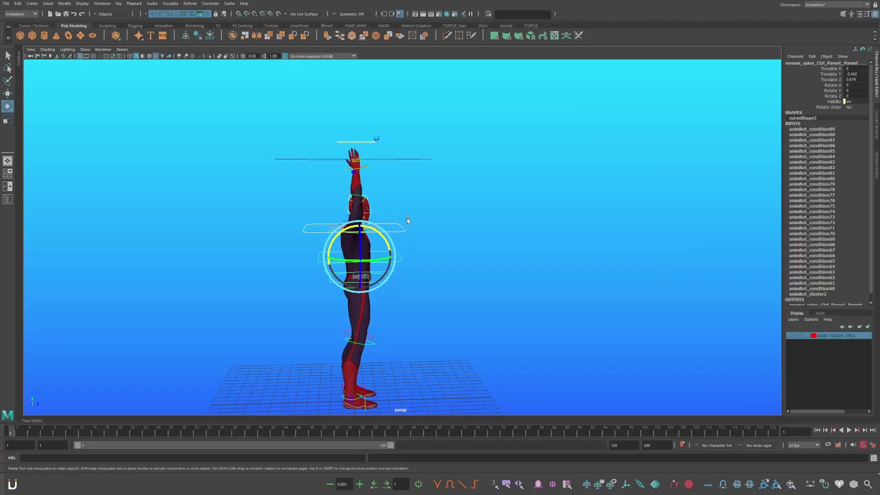
left_click(400, 235)
left_click(342, 142)
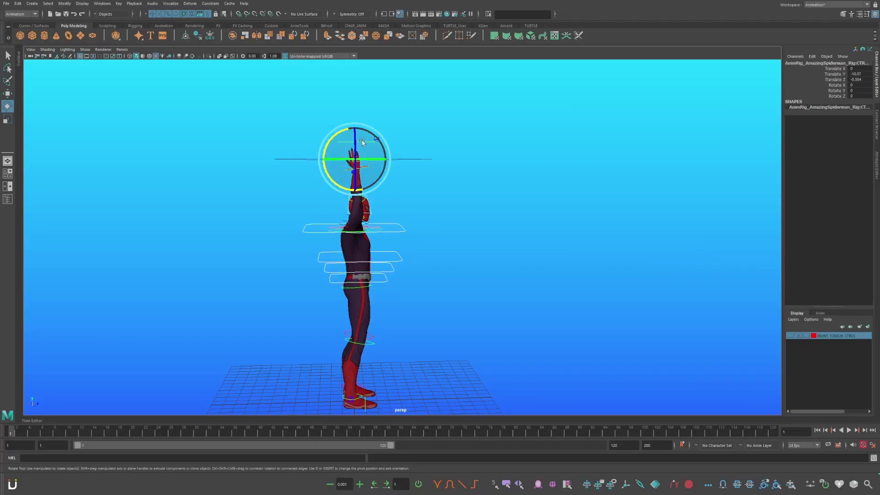
mouse_move(333, 137)
left_mouse_down()
mouse_move(345, 129)
mouse_move(320, 151)
mouse_move(333, 133)
mouse_move(342, 132)
mouse_move(326, 141)
mouse_move(362, 136)
mouse_move(331, 136)
left_mouse_up()
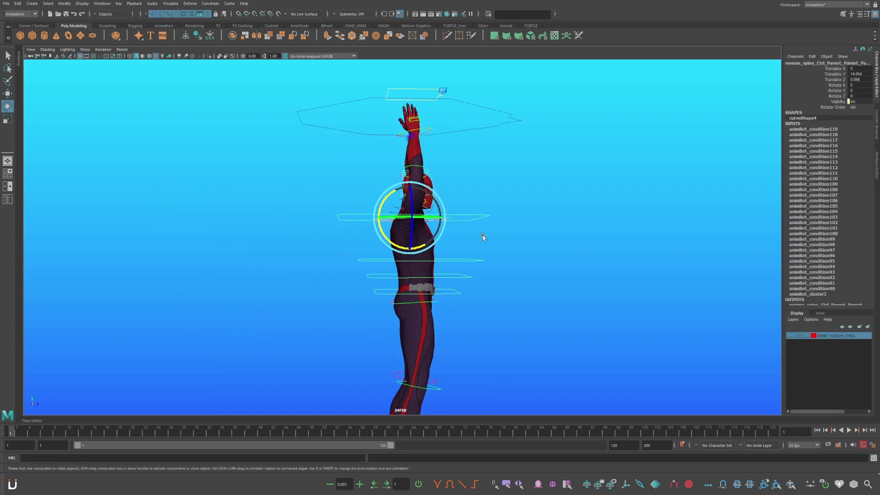
Step: Freeze the translate channels of the reverse spine temp control directly below the chest control
left_click_drag(517, 243, 453, 309, "shift")
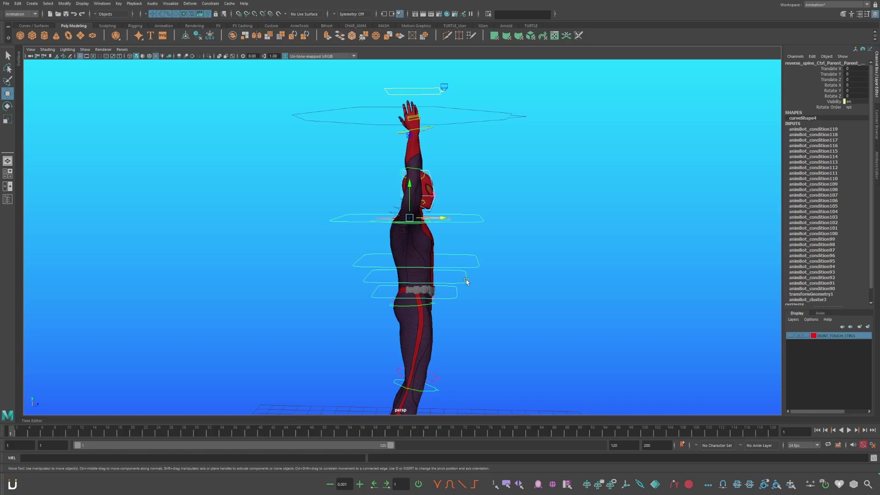
left_click_drag(472, 247, 464, 303)
key("Up")
key("Up")
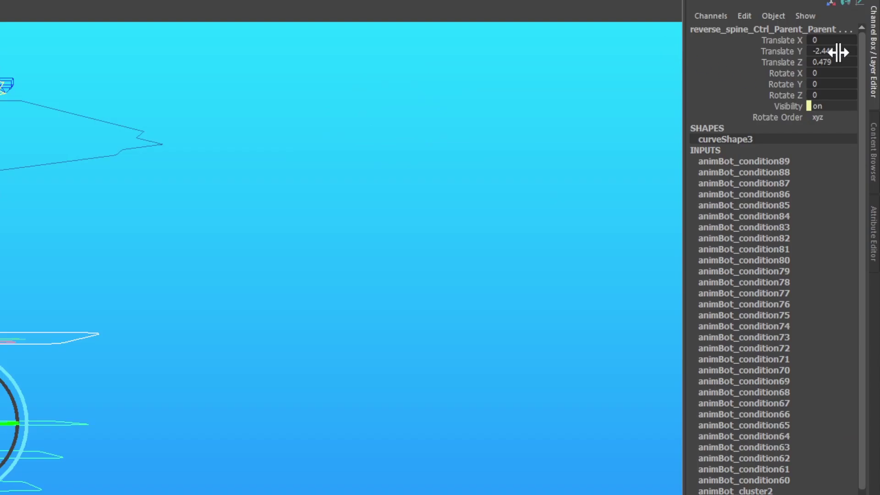
left_click_drag(836, 68, 835, 80)
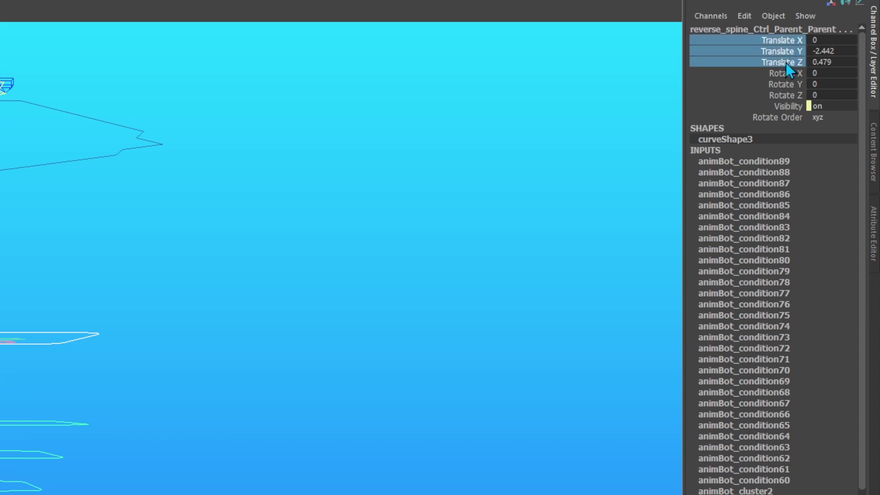
right_click(781, 54)
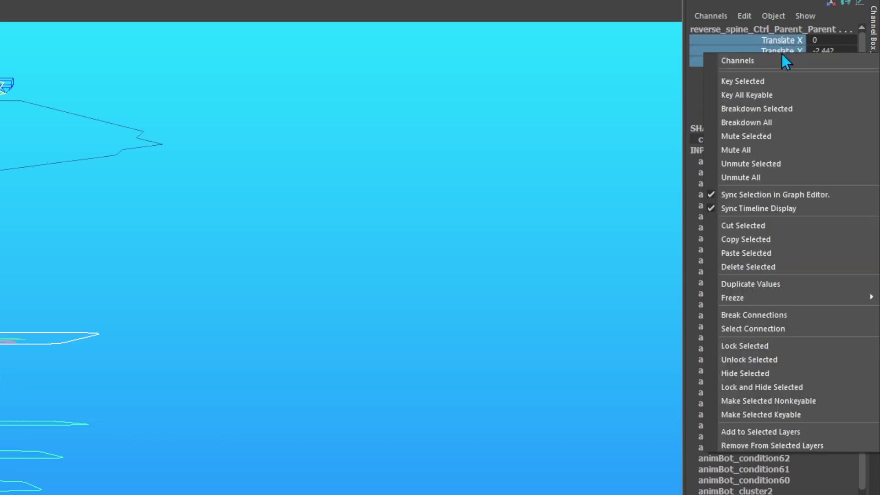
mouse_move(852, 298)
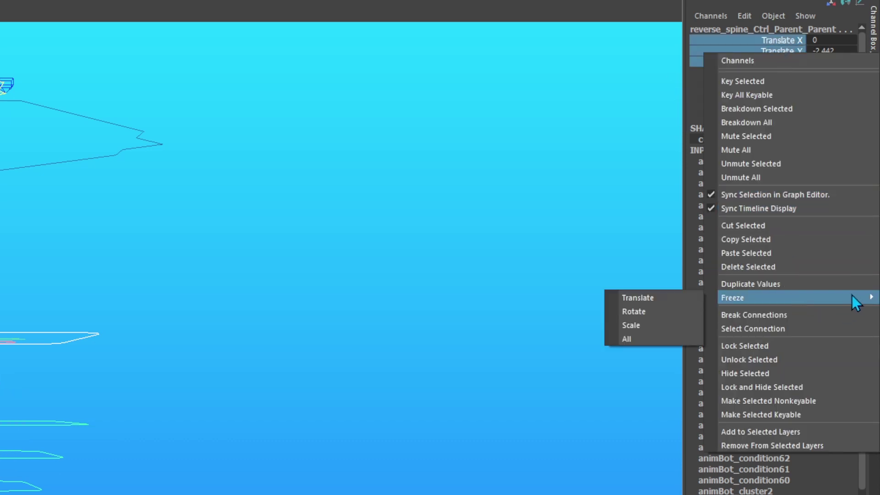
left_click(663, 299)
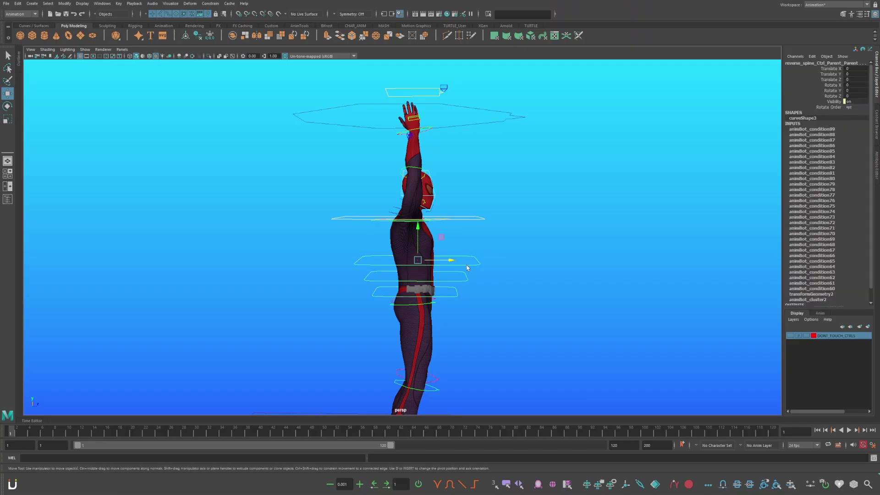
Step: Try rotating the chest and mid-spine temp controls to bend the hanging body and swing the legs, and undo the test poses
key("e")
left_click_drag(452, 266, 446, 233)
key("w")
left_click_drag(418, 260, 425, 264)
left_click(464, 219)
key("e")
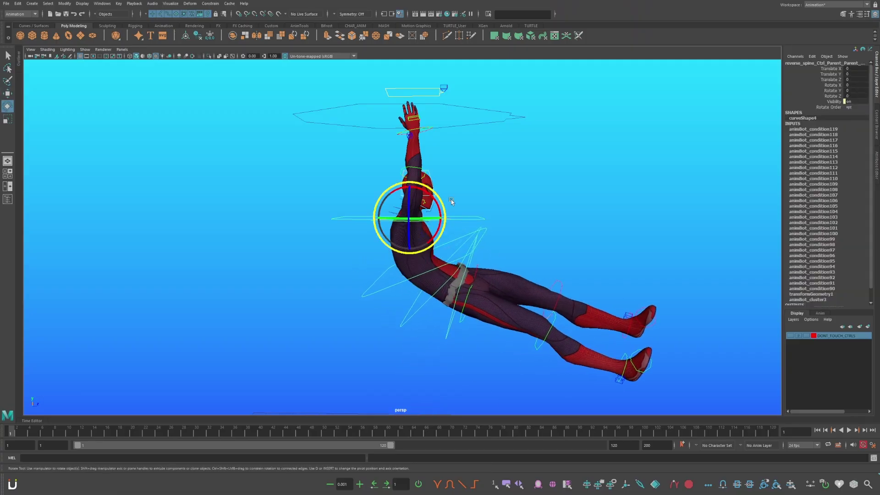
left_click_drag(441, 208, 432, 194)
key("ctrl+z")
key("ctrl+z")
key("ctrl+z")
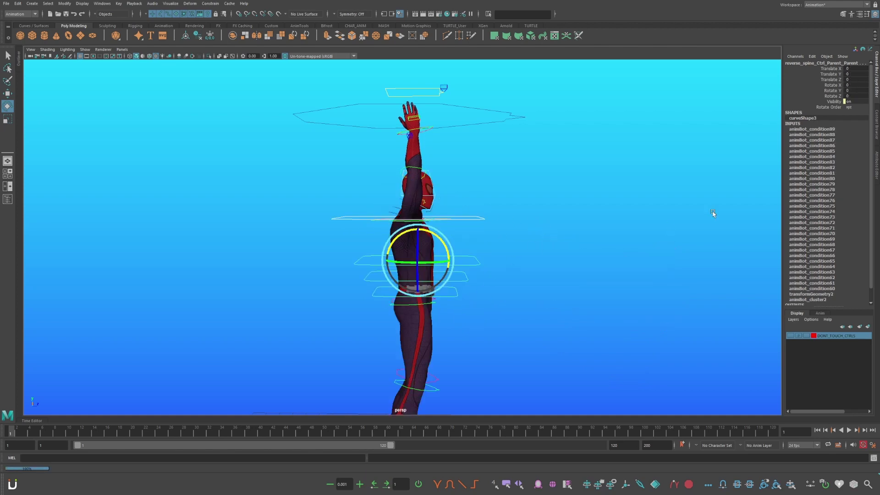
Step: Select all rig controls together with the spine and arm temp controls and key them at frame 0
left_click_drag(509, 237, 554, 242, "alt")
middle_click_drag(497, 117, 508, 211, "alt")
left_click(507, 211)
left_click_drag(507, 211, 518, 236)
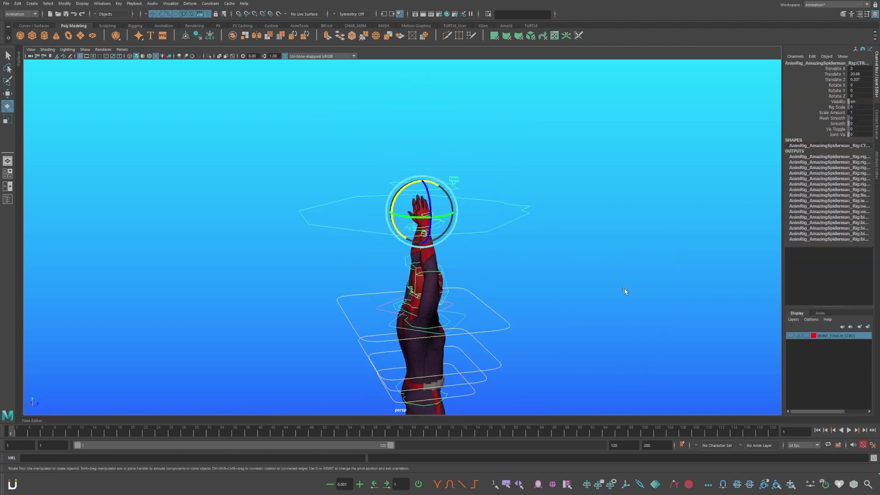
left_click(518, 178)
left_click(411, 185)
left_click_drag(411, 186, 404, 153, "alt")
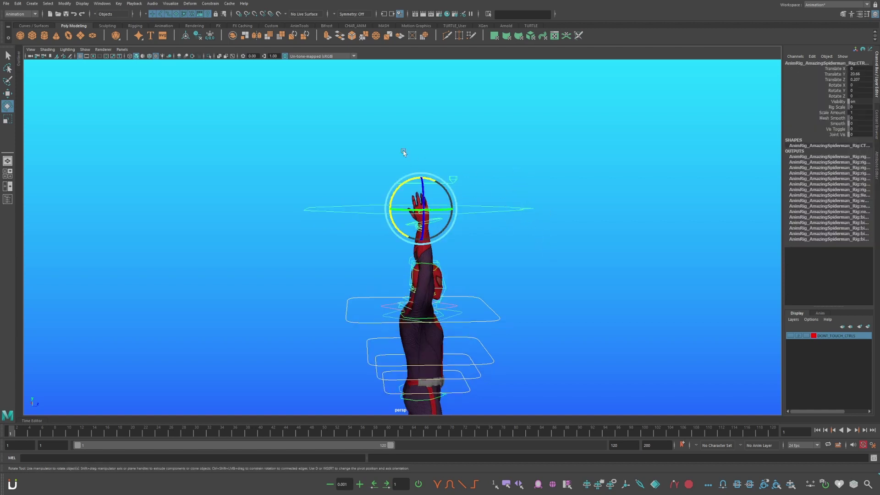
left_click_drag(395, 188, 402, 192, "shift")
middle_click_drag(527, 311, 541, 260, "alt")
left_click(516, 266, "shift")
left_click_drag(483, 341, 483, 340)
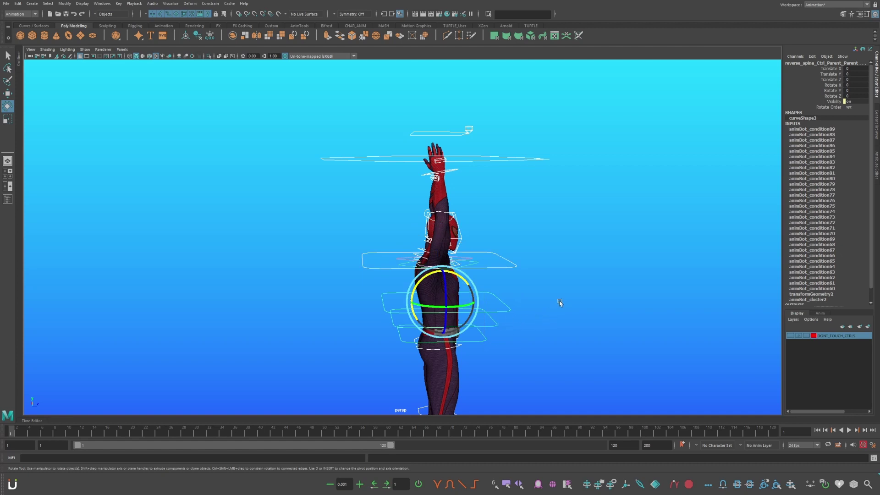
key("alt+comma")
key("s")
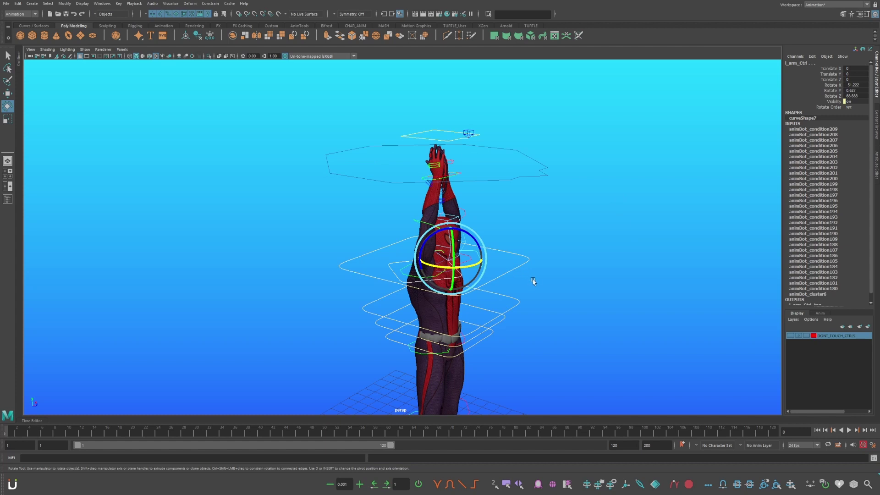
key("ctrl+z")
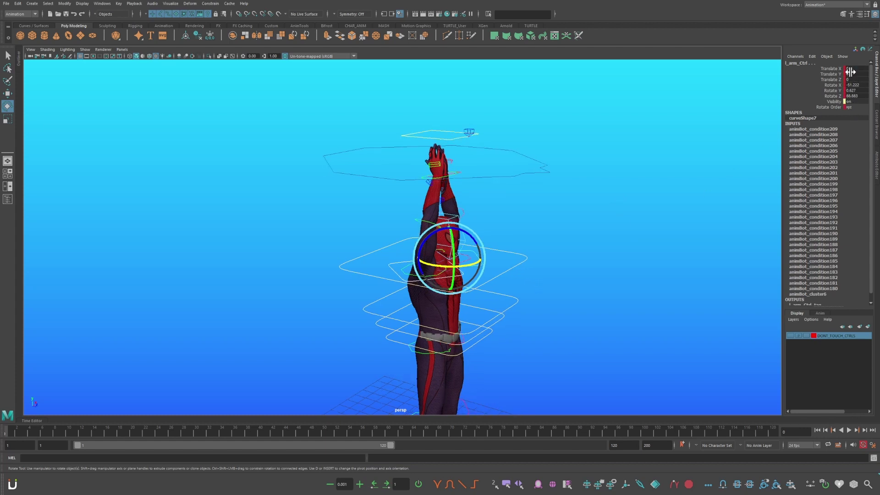
Step: Save the rig setup as a new incremental version of the scene
left_click(485, 278)
left_click_drag(480, 267, 482, 270)
key("alt+r")
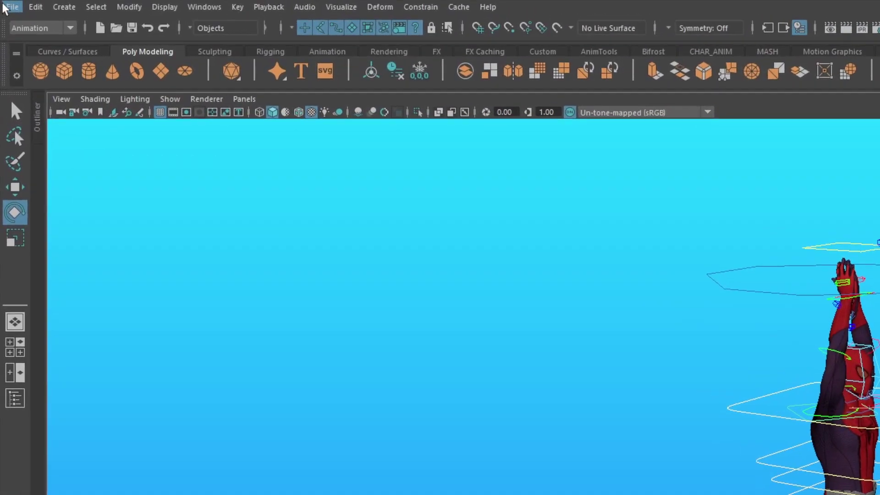
left_click(6, 3)
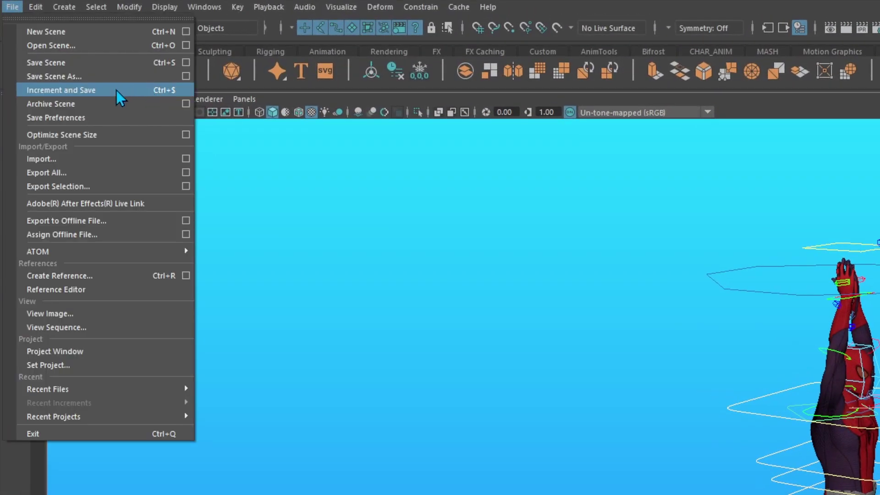
left_click(116, 91)
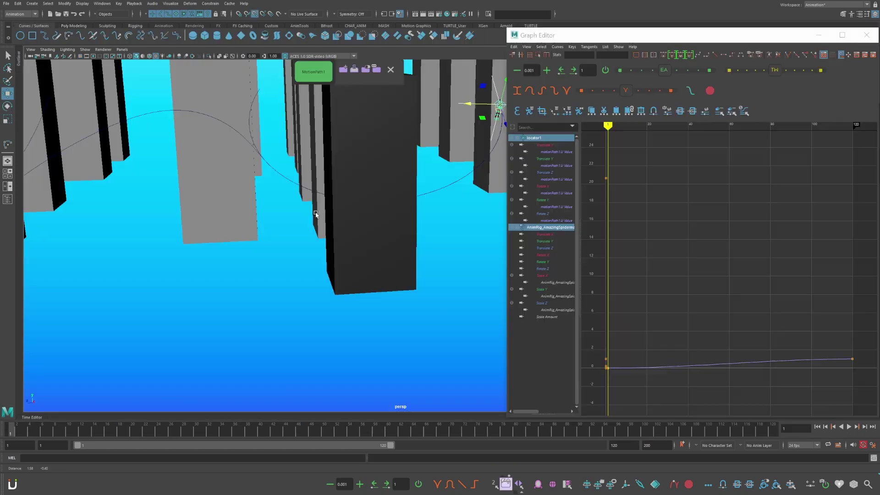
left_click_drag(314, 212, 614, 257, "alt")
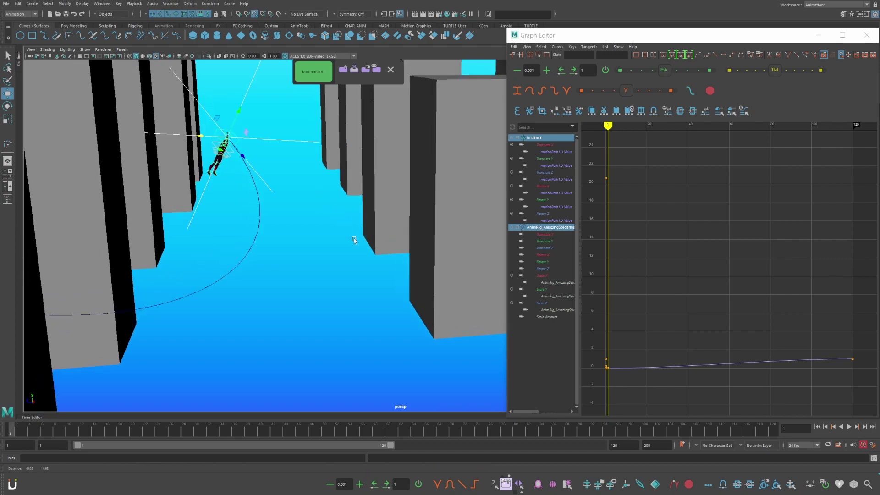